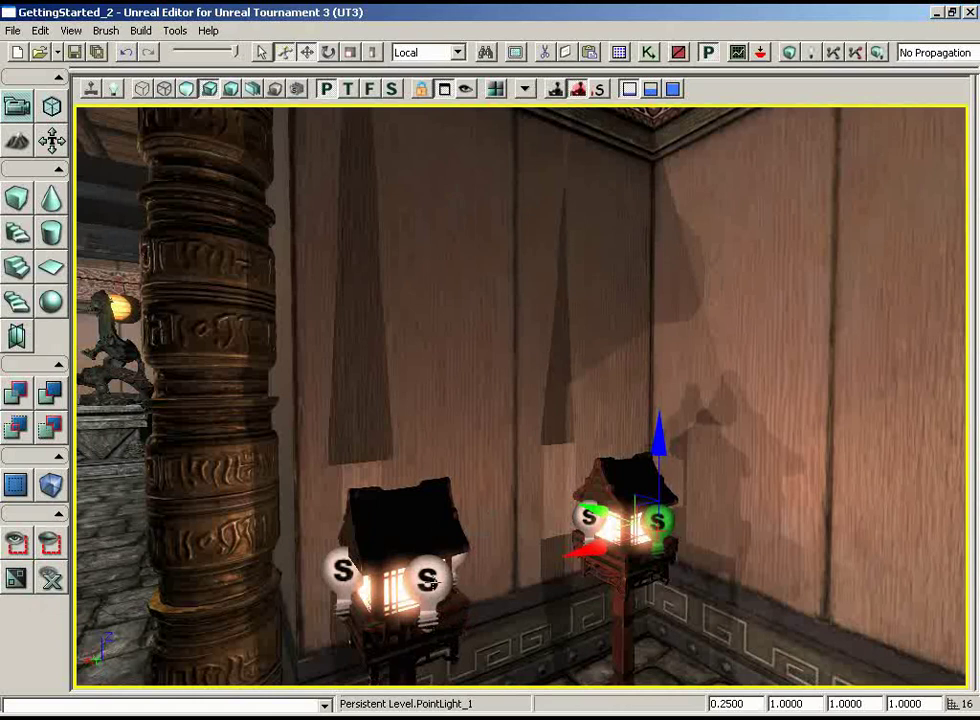
- Duplicate the -Y-side point light of both standing lanterns and move the copies about 25 units along Y to the pillar-facing side
left_click_drag(429, 578, 290, 650)
left_click_drag(688, 586, 670, 586)
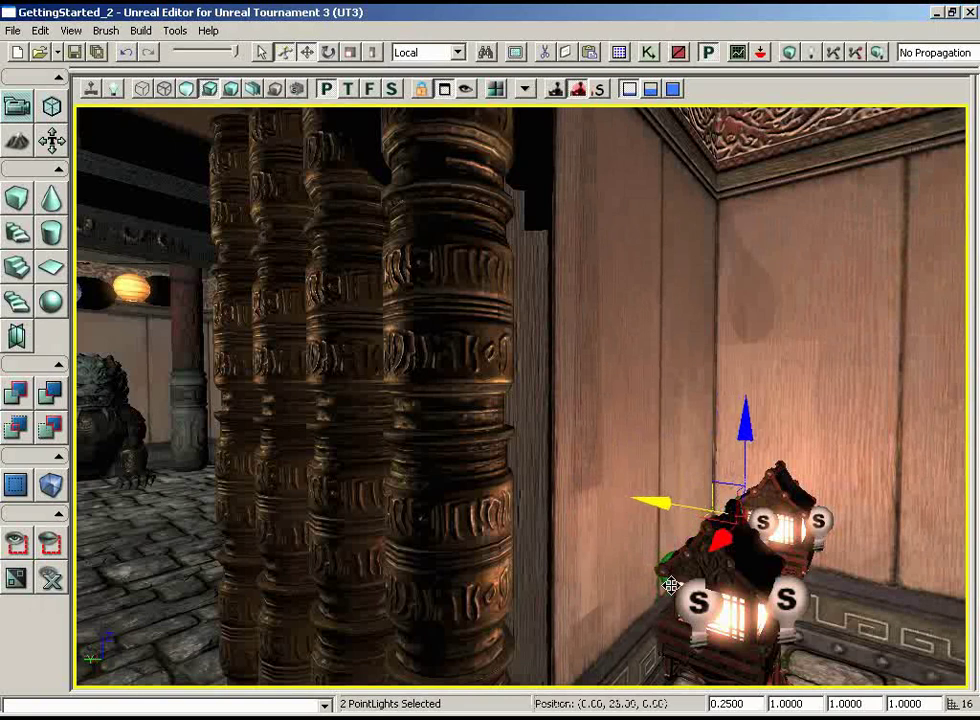
left_click_drag(912, 566, 908, 519)
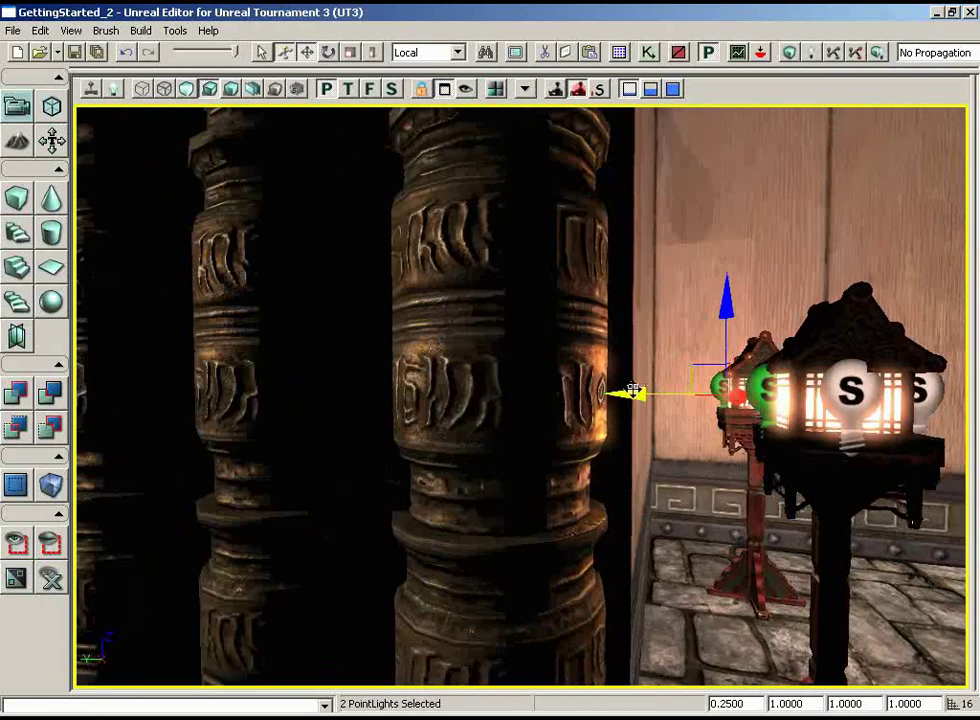
left_click_drag(628, 390, 627, 390)
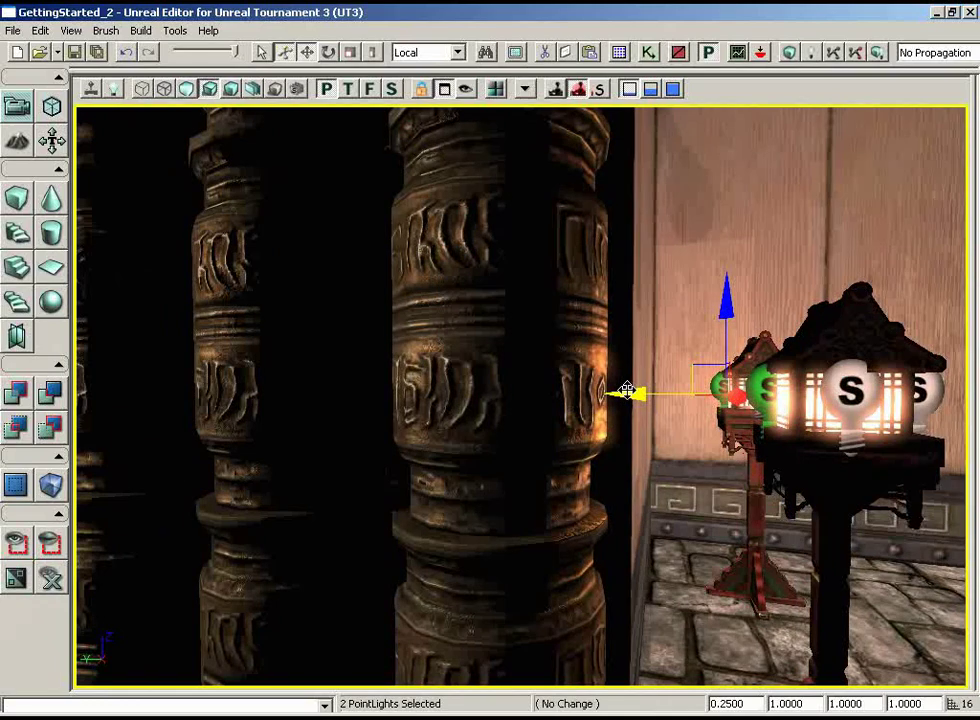
- Rebuild the level's lighting with Build BSP and Build Static Meshes enabled, and dismiss the map check
right_click_drag(691, 289, 625, 172)
left_click_drag(625, 172, 862, 258)
right_click_drag(696, 416, 499, 417)
left_click_drag(499, 417, 722, 413)
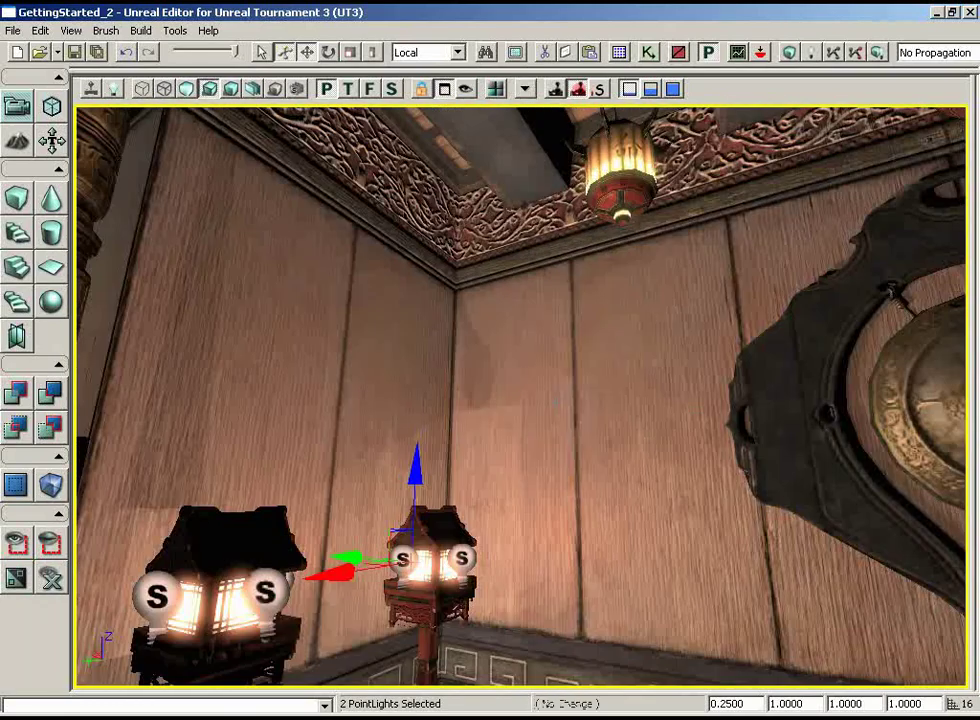
right_click_drag(722, 413, 725, 256)
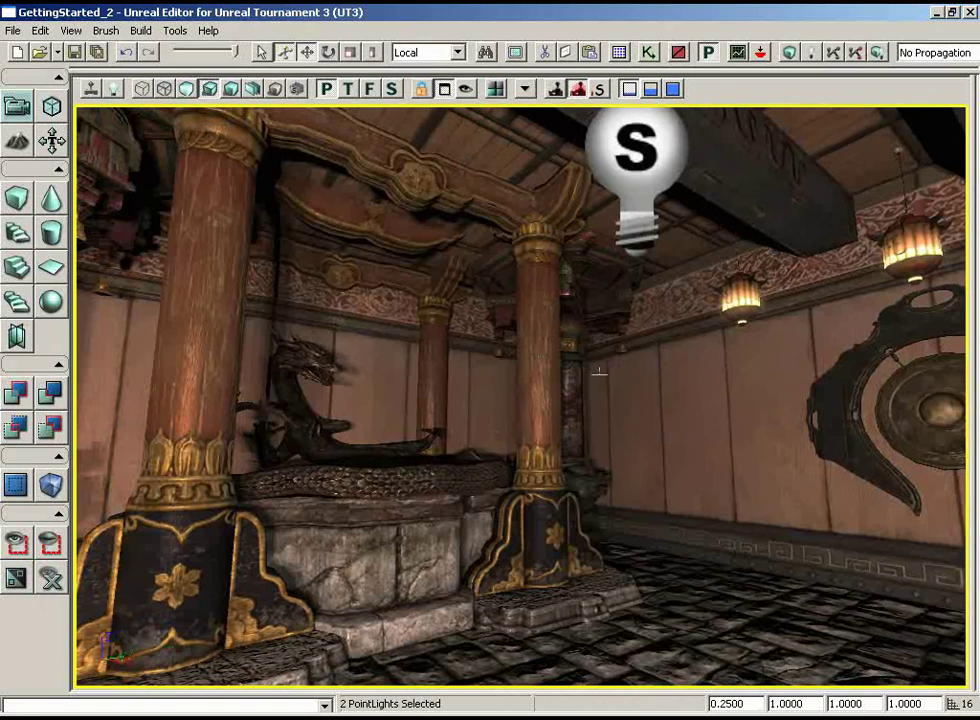
right_click_drag(665, 396, 72, 395)
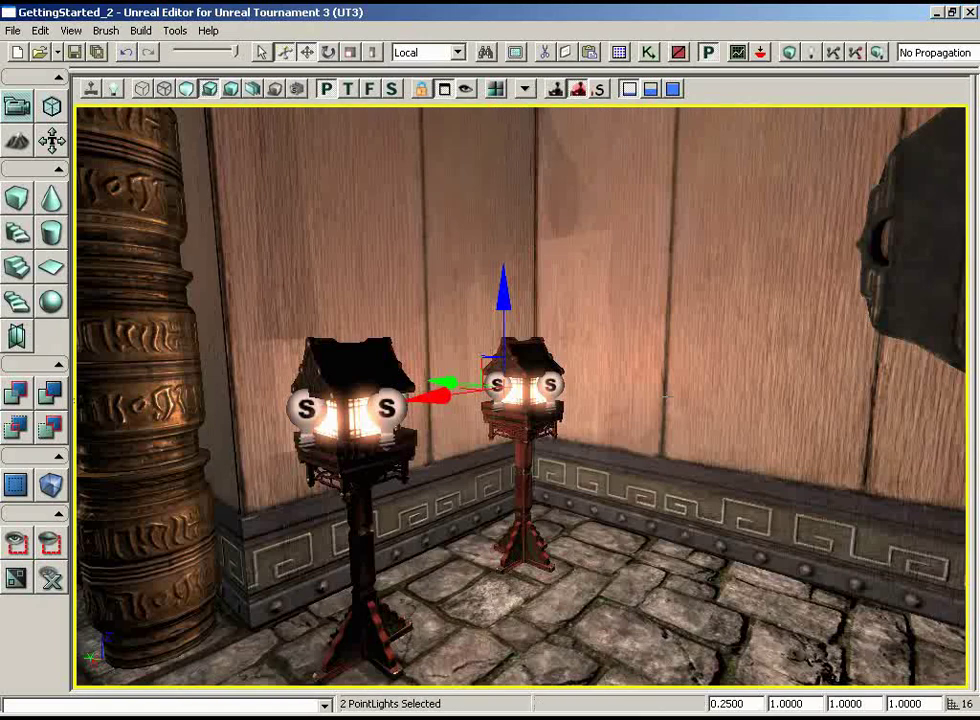
left_click_drag(635, 374, 730, 432)
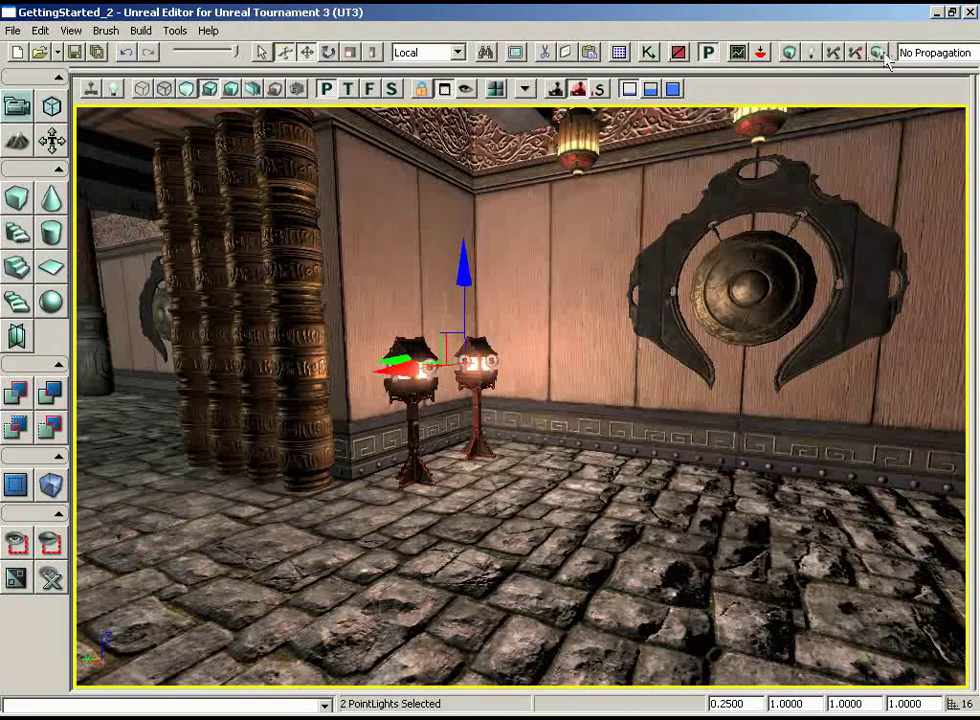
left_click(812, 56)
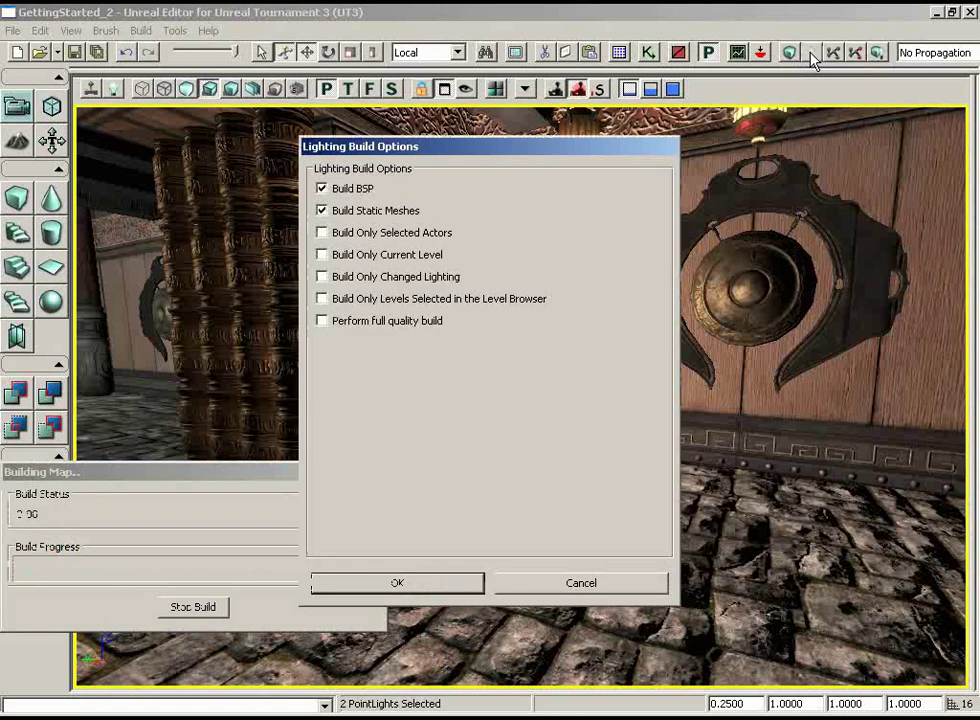
left_click(398, 583)
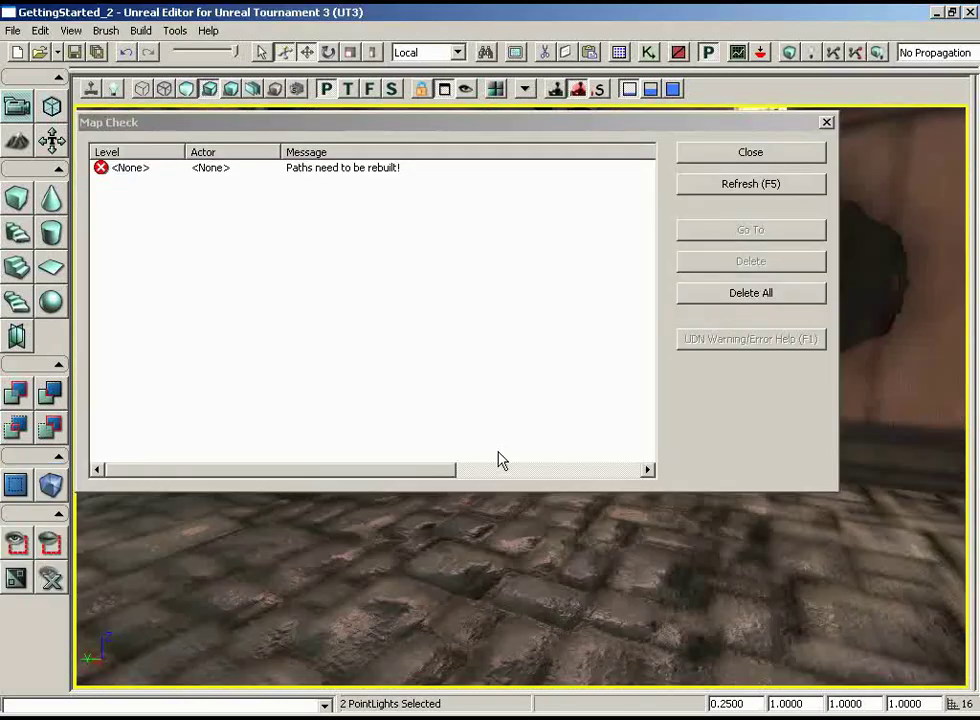
left_click(757, 153)
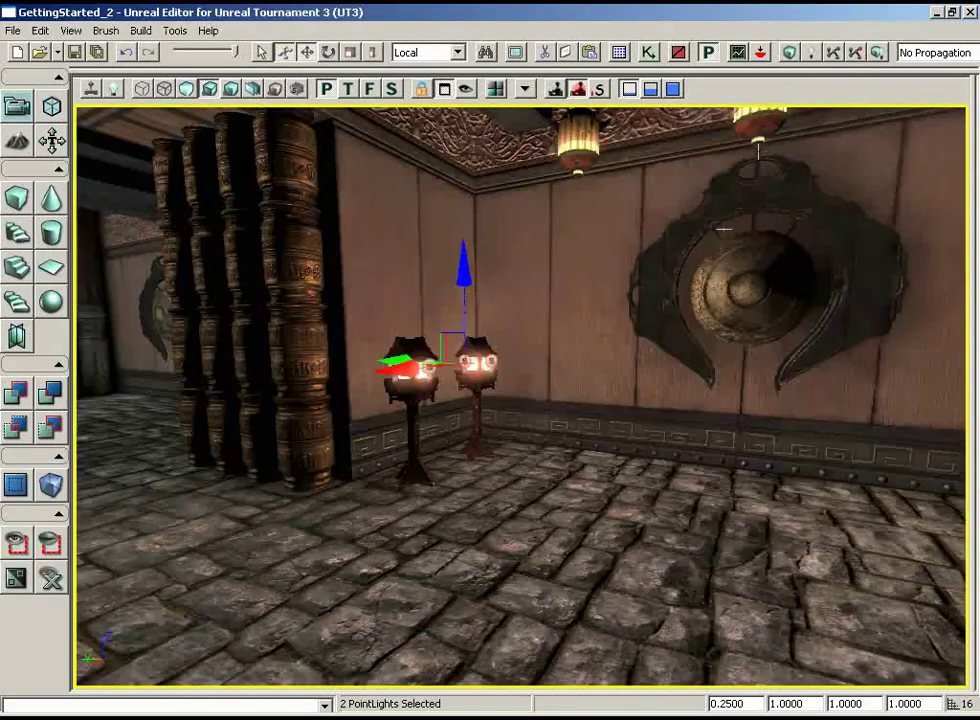
- Inspect the rebuilt lighting around the lanterns, gong wall and dragon shrine, and select the corner lantern's -Y-side point light
left_click_drag(665, 337, 715, 383)
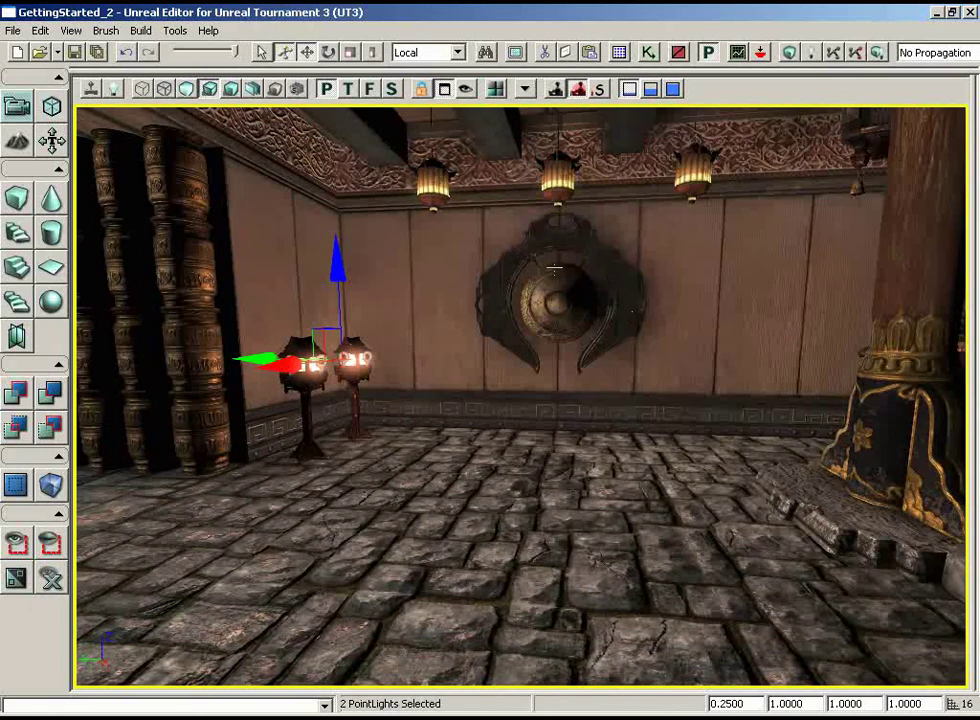
left_click_drag(685, 201, 966, 300)
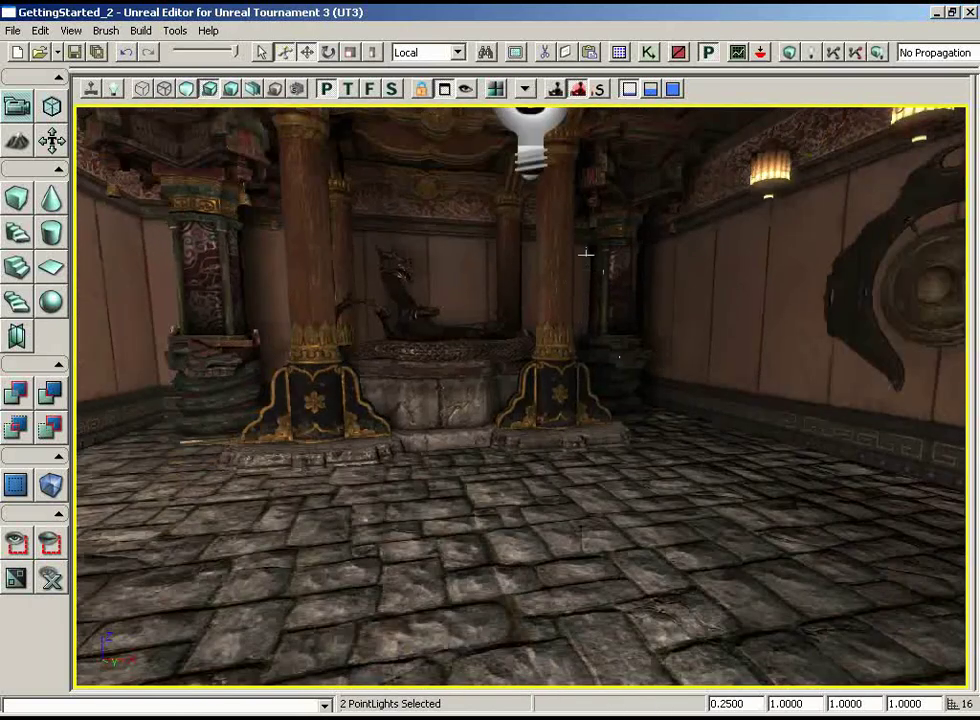
left_click_drag(552, 264, 494, 292)
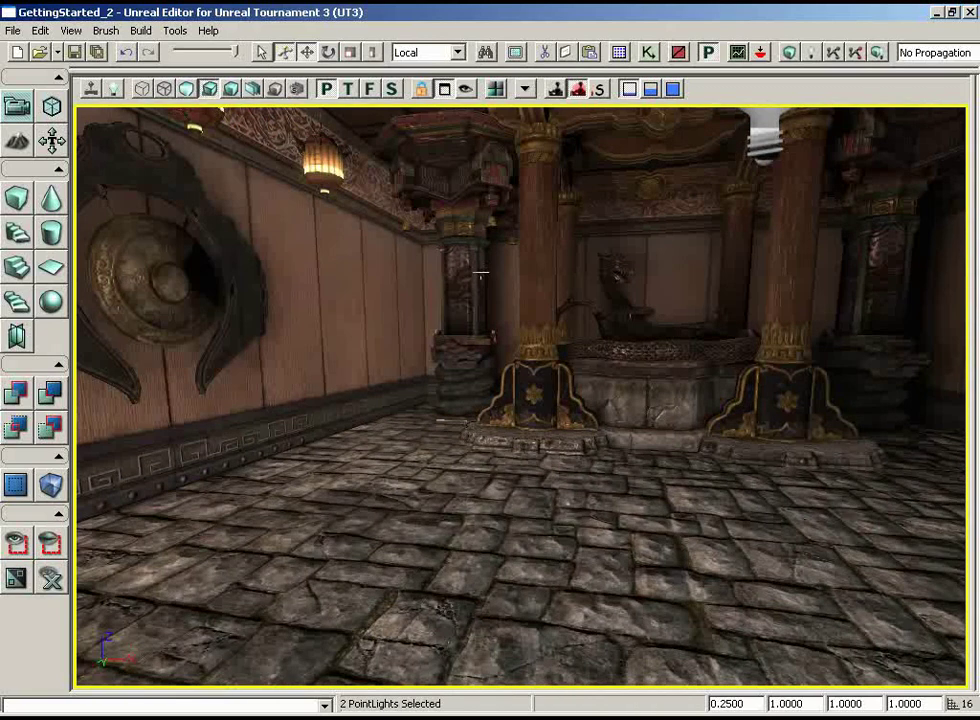
mouse_move(481, 273)
left_mouse_down()
mouse_move(358, 283)
mouse_move(357, 262)
mouse_move(381, 225)
mouse_move(222, 229)
mouse_move(480, 270)
left_mouse_up()
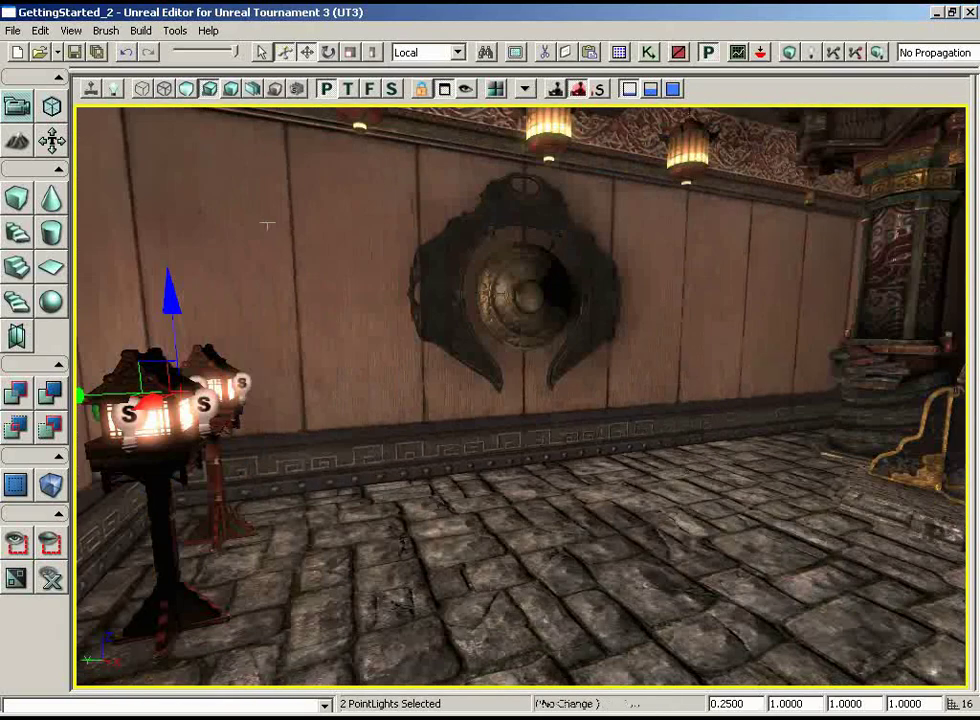
left_click(243, 383)
left_click_drag(584, 346, 746, 330)
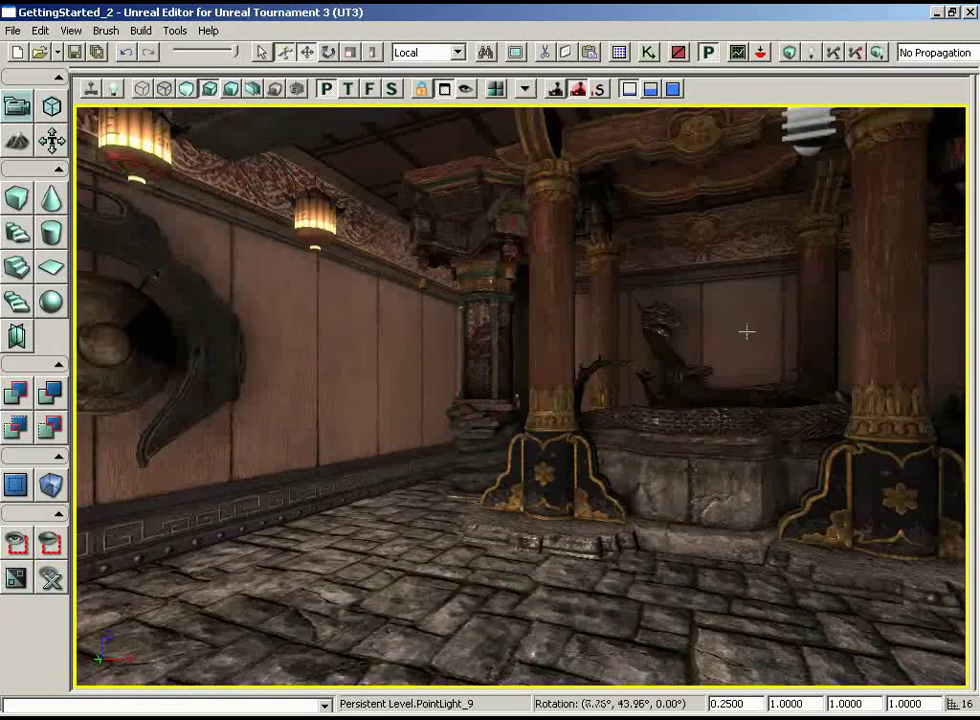
left_click_drag(285, 373, 214, 340)
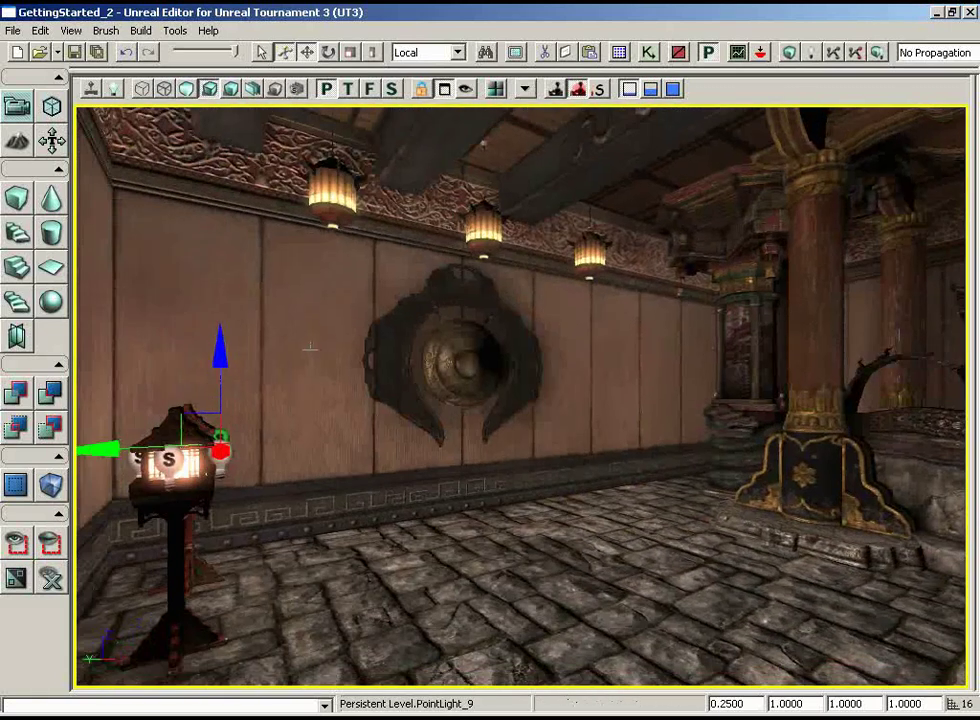
right_click_drag(214, 340, 245, 400)
left_click_drag(245, 400, 206, 271)
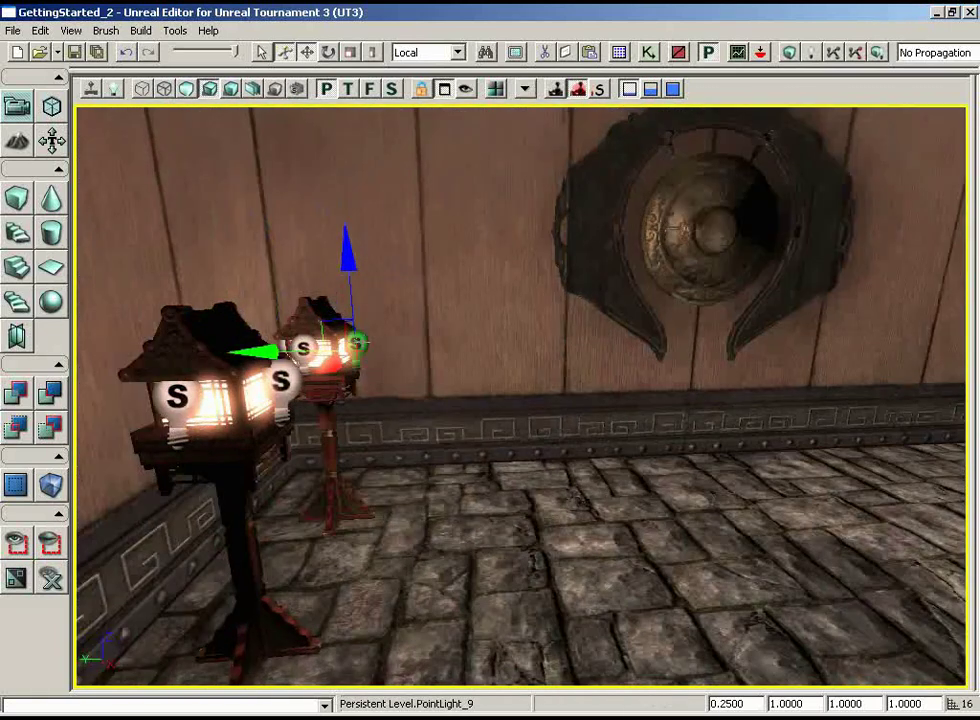
- Open the selected point light's properties and set its Radius to 512 with the light's bounding sphere in view
key("F4")
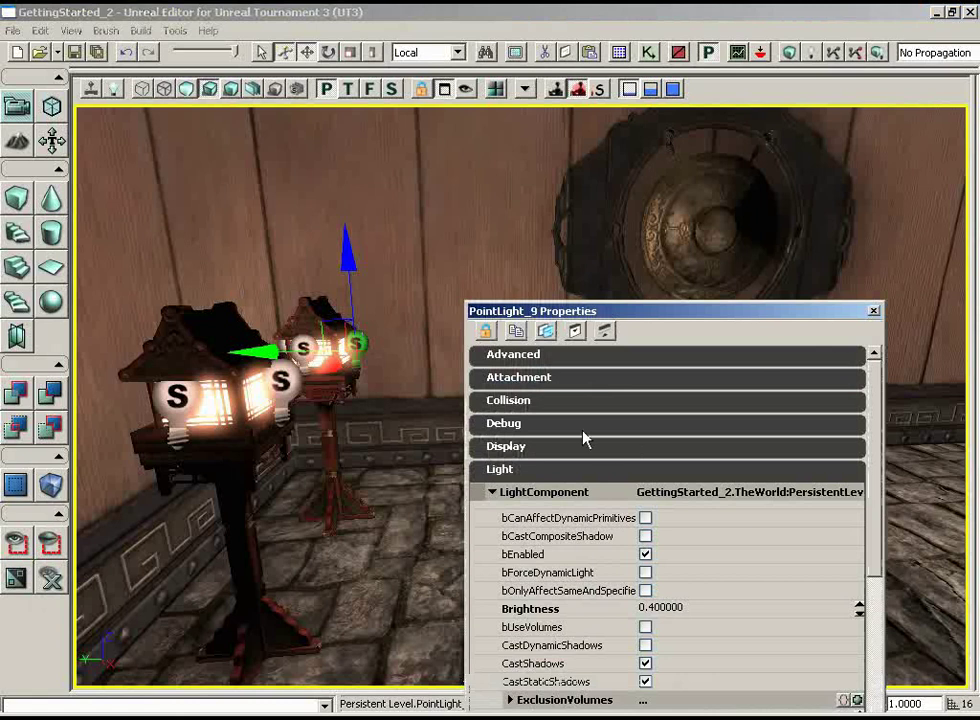
left_click_drag(880, 418, 877, 612)
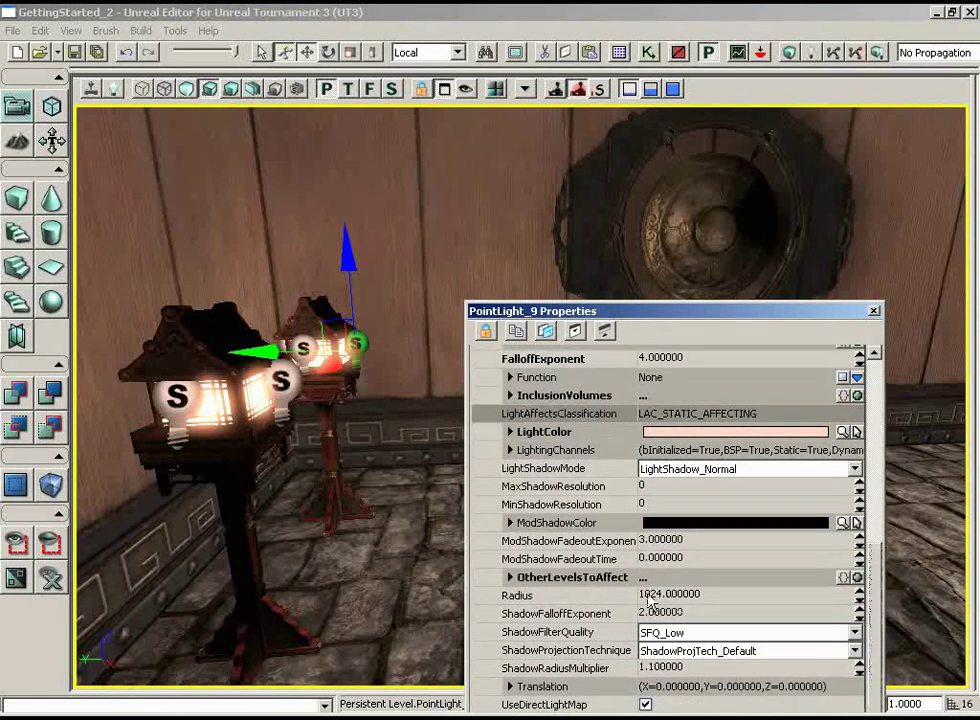
left_click_drag(375, 436, 357, 690)
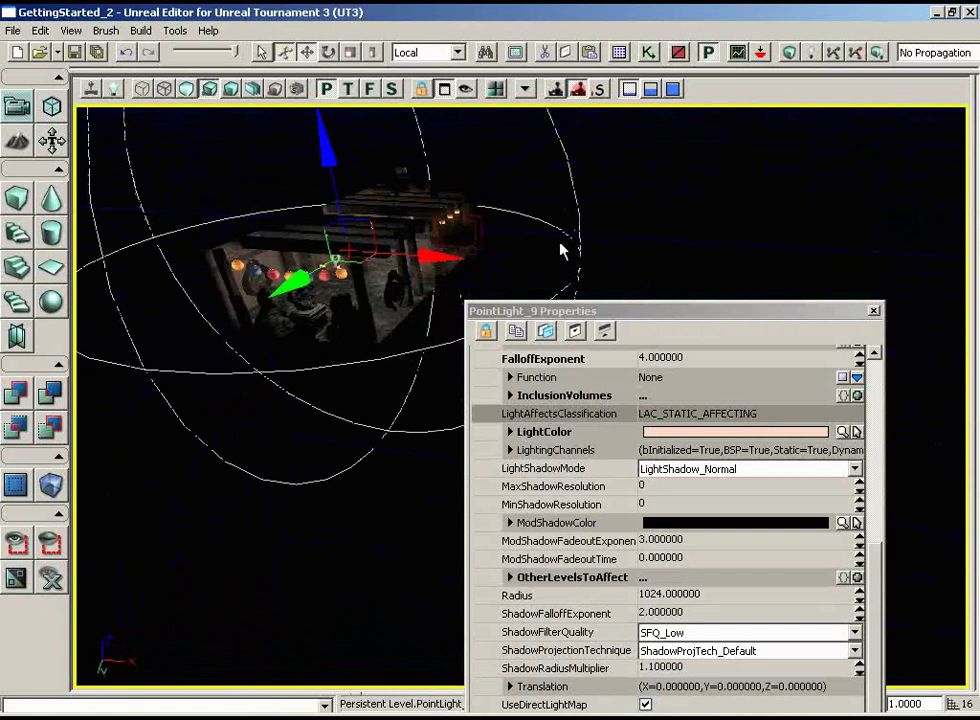
left_click(705, 597)
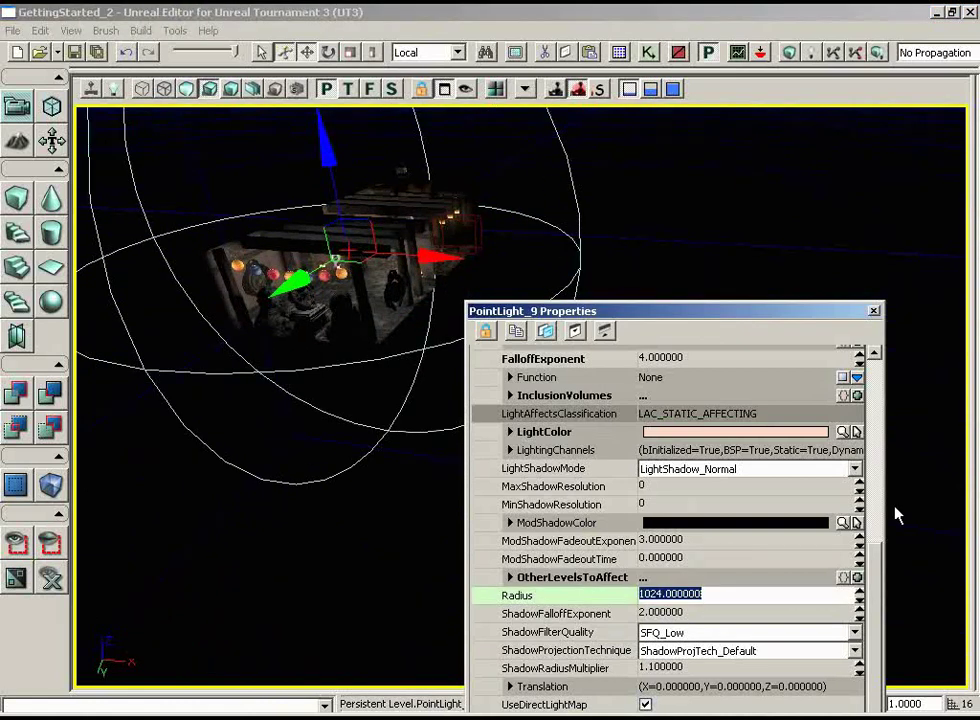
type("512")
key("Return")
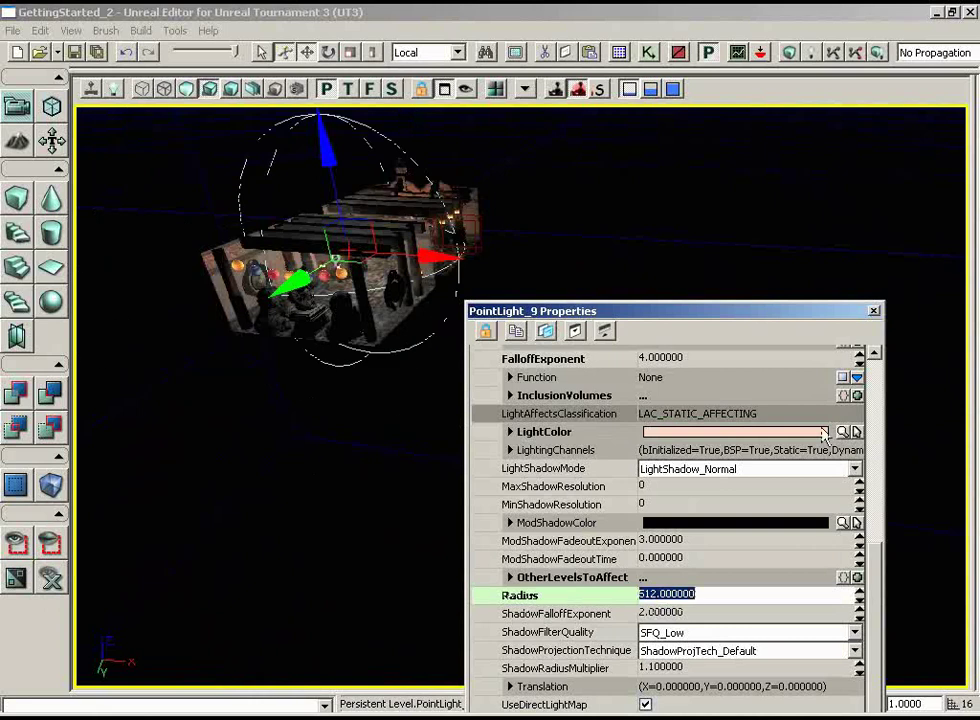
- Set the point light's Radius to 10240 to compare its reach with the room
left_click_drag(411, 464, 213, 369)
left_click_drag(407, 322, 405, 292)
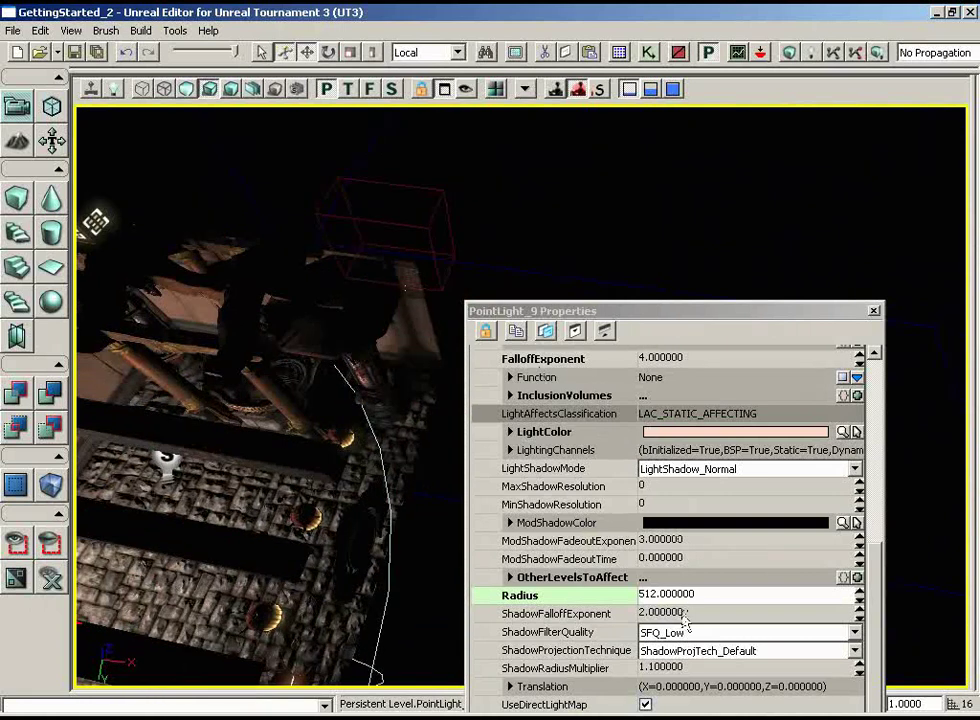
left_click(777, 593)
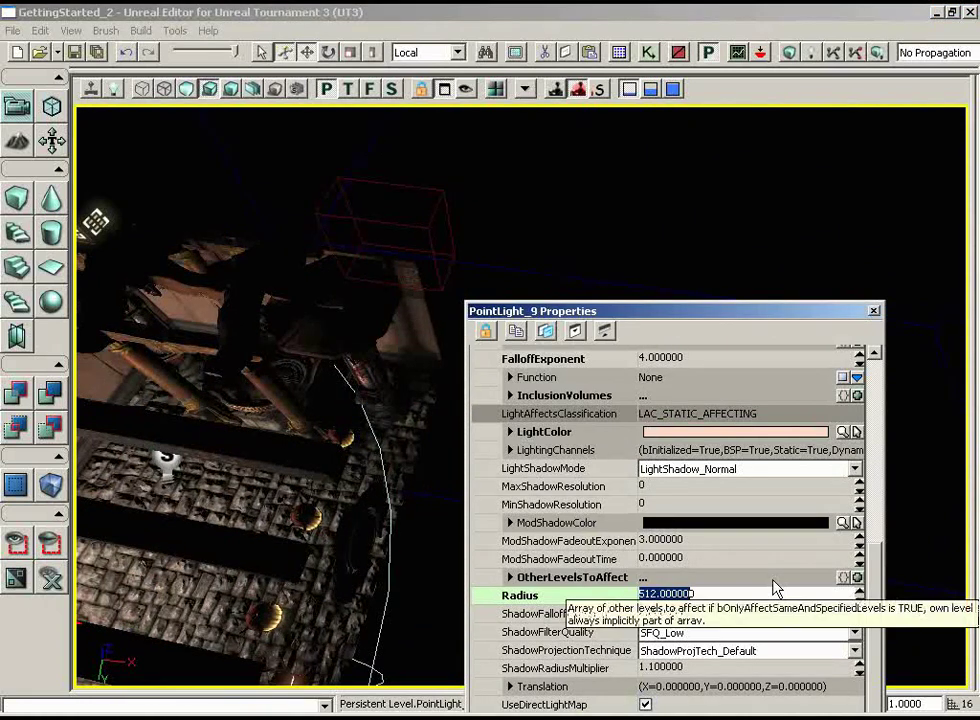
type("10240")
key("Return")
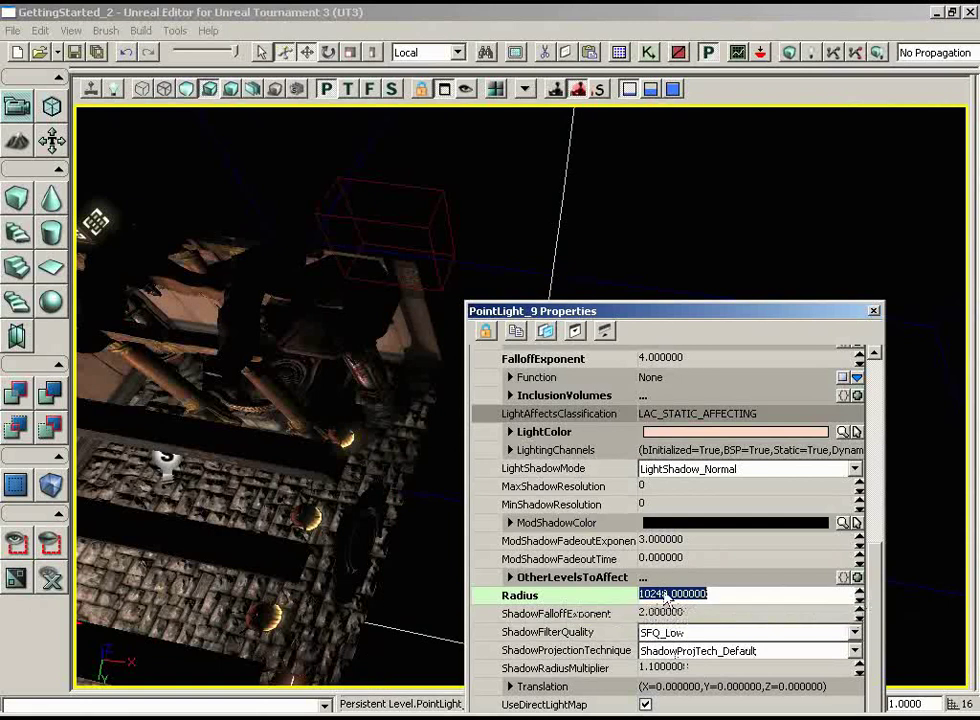
- Set the point light's Radius back to 1024 and close its properties
left_click(667, 594)
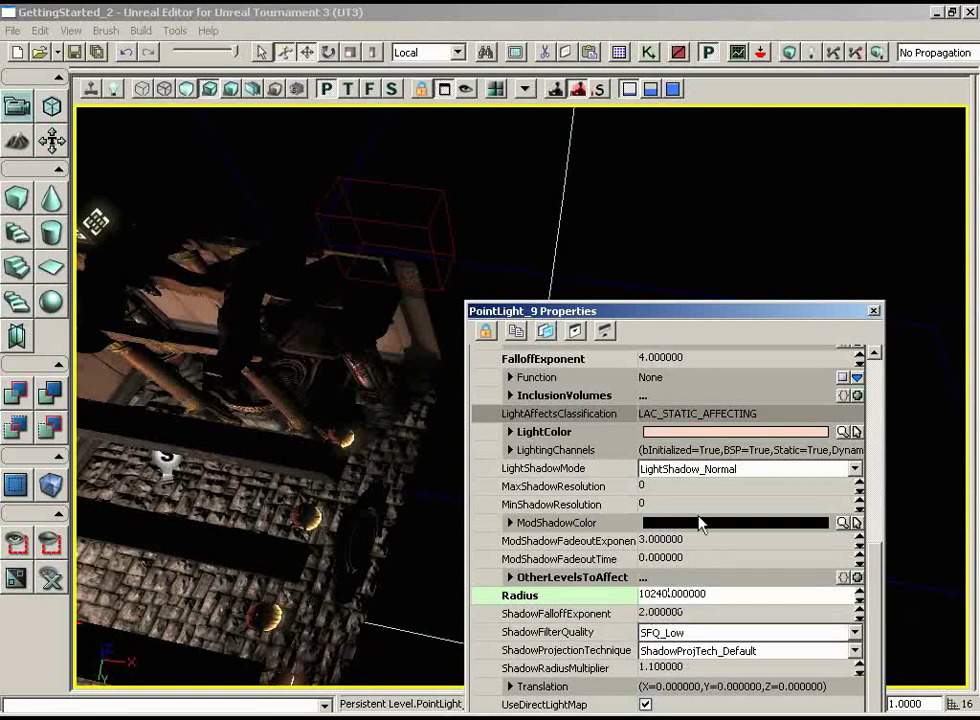
key("Return")
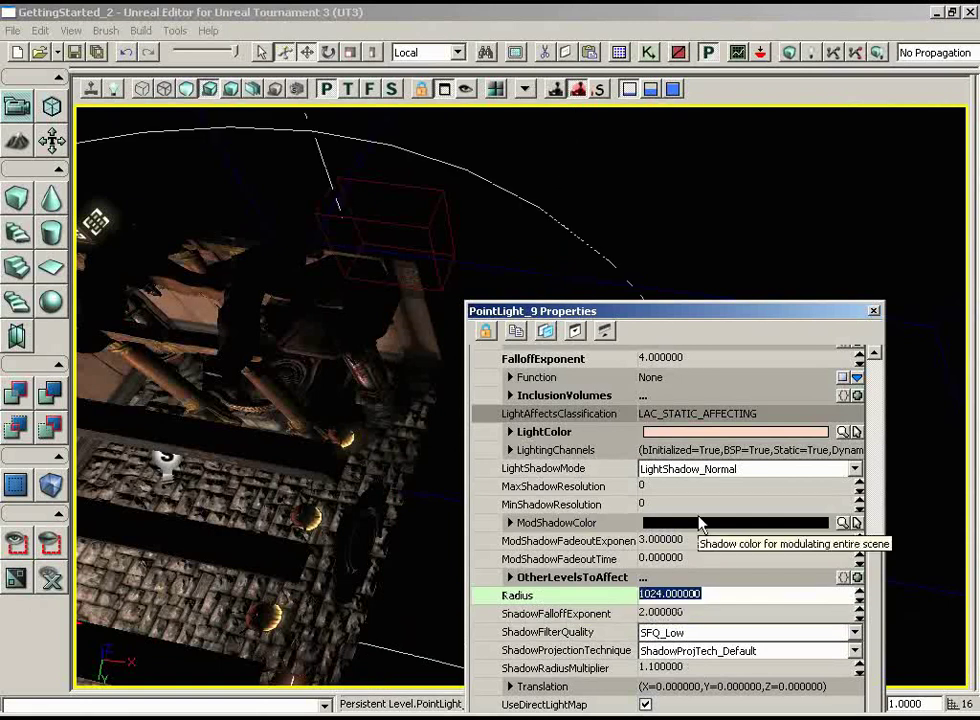
left_click(874, 311)
- Show the level in the Top wireframe view with both standing lanterns and their point lights close up
right_click_drag(652, 490, 269, 357)
left_click_drag(270, 364, 76, 231)
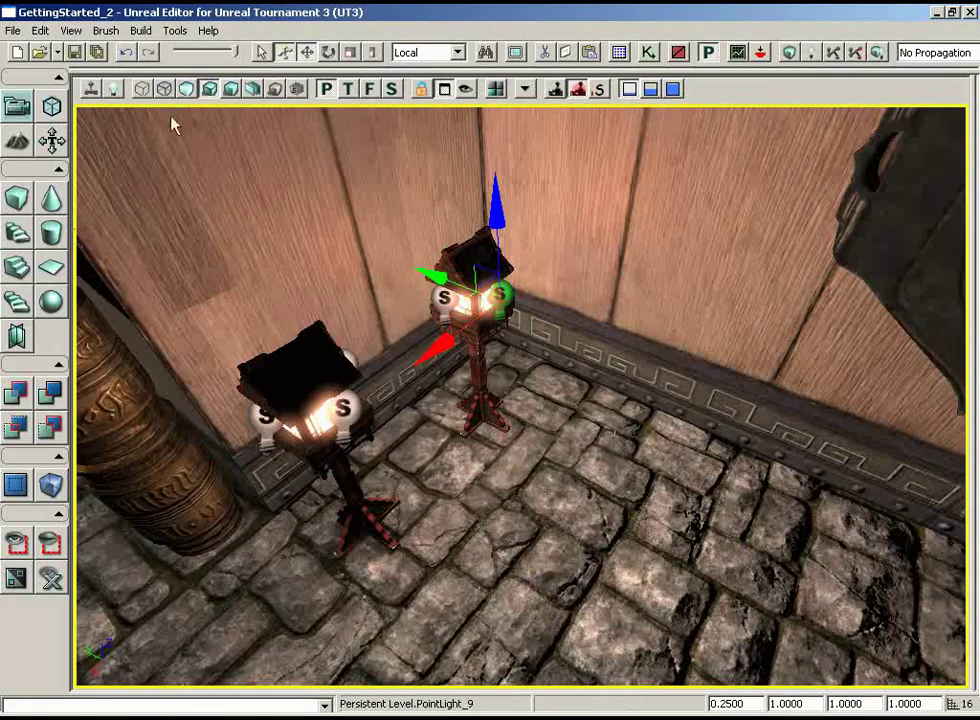
left_click(348, 89)
left_click(142, 88)
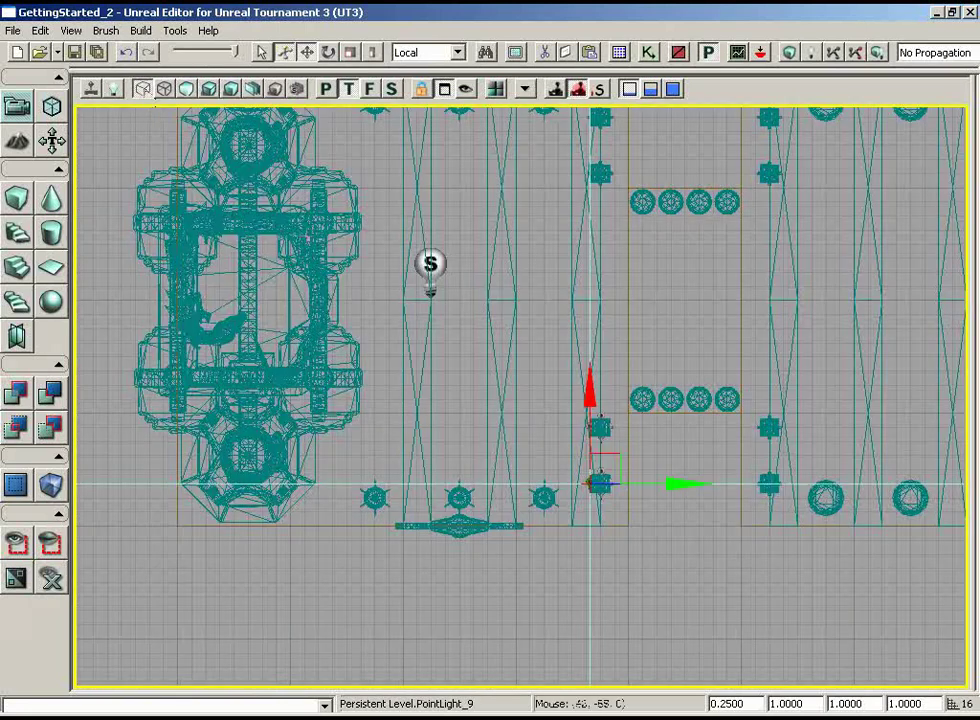
left_click_drag(411, 352, 440, 577)
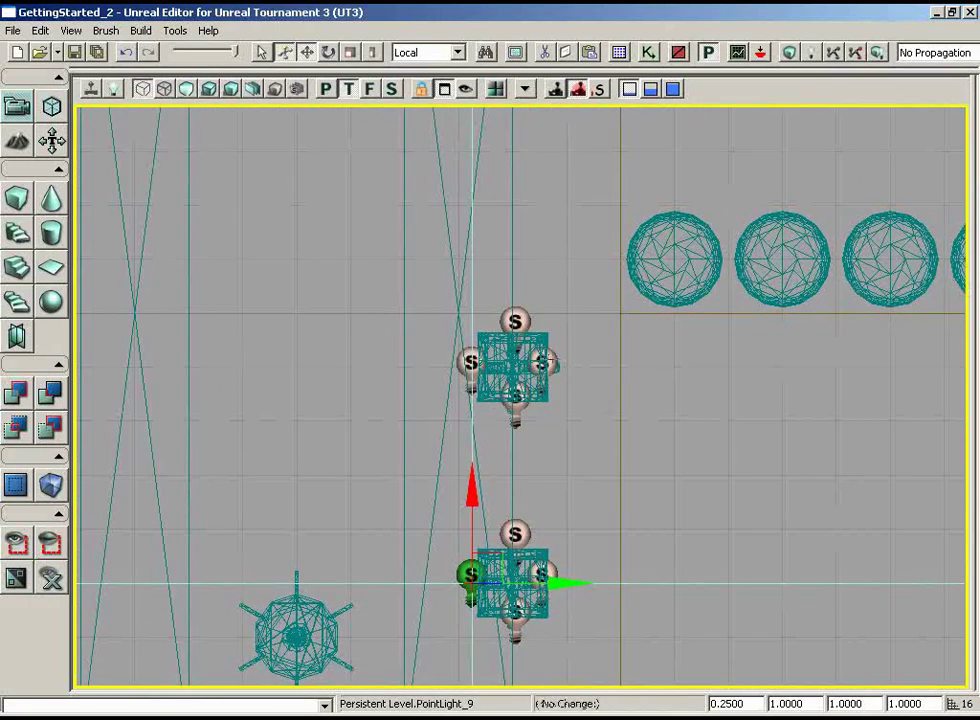
- Move the two side point lights of the upper lantern slightly along the Y axis so they sit evenly around it
left_click(540, 362)
left_click(515, 320, "ctrl")
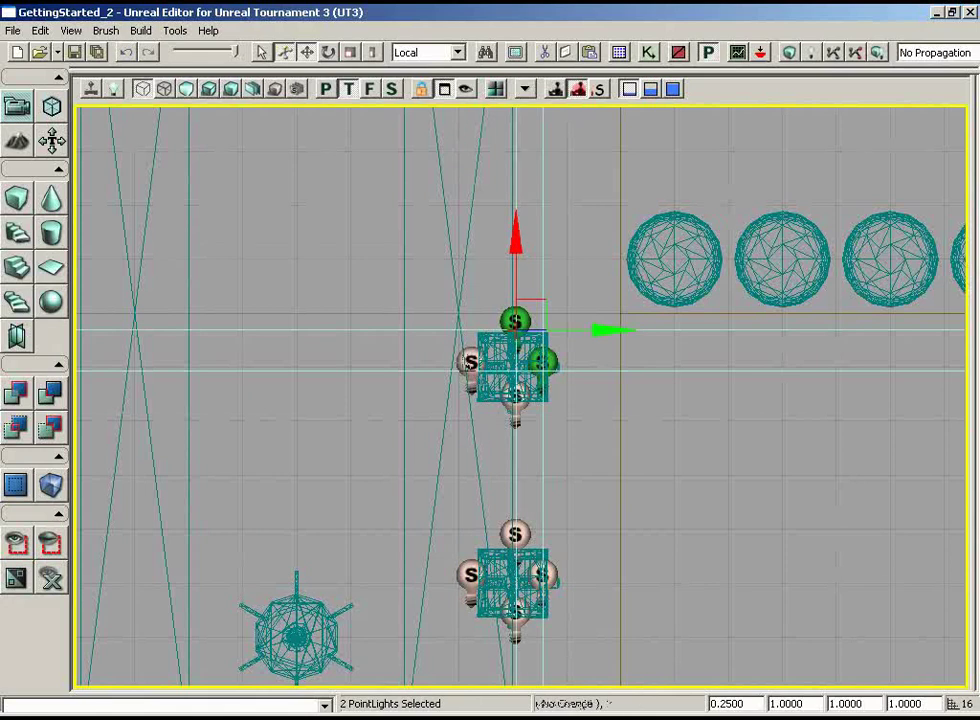
left_click(540, 362, "ctrl")
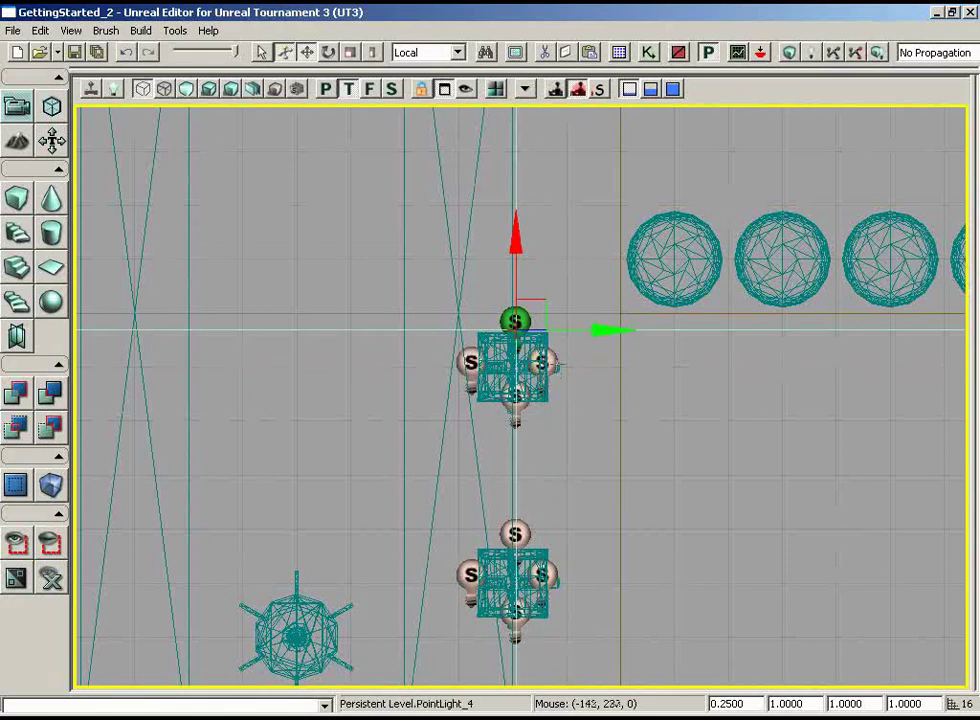
left_click(558, 366)
left_click_drag(628, 367, 631, 370)
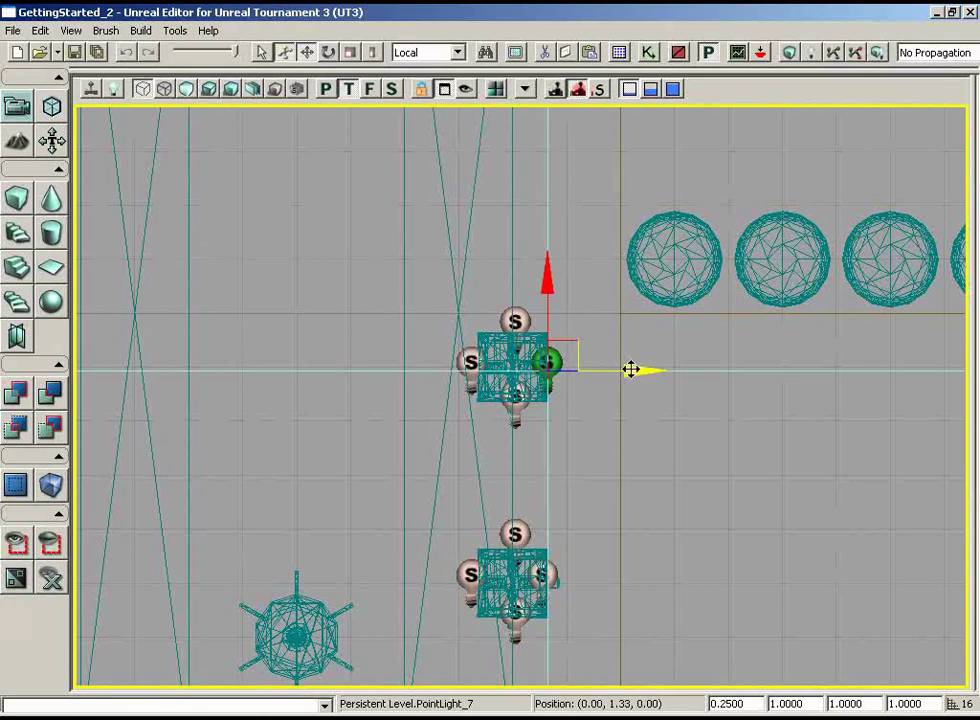
left_click(470, 362)
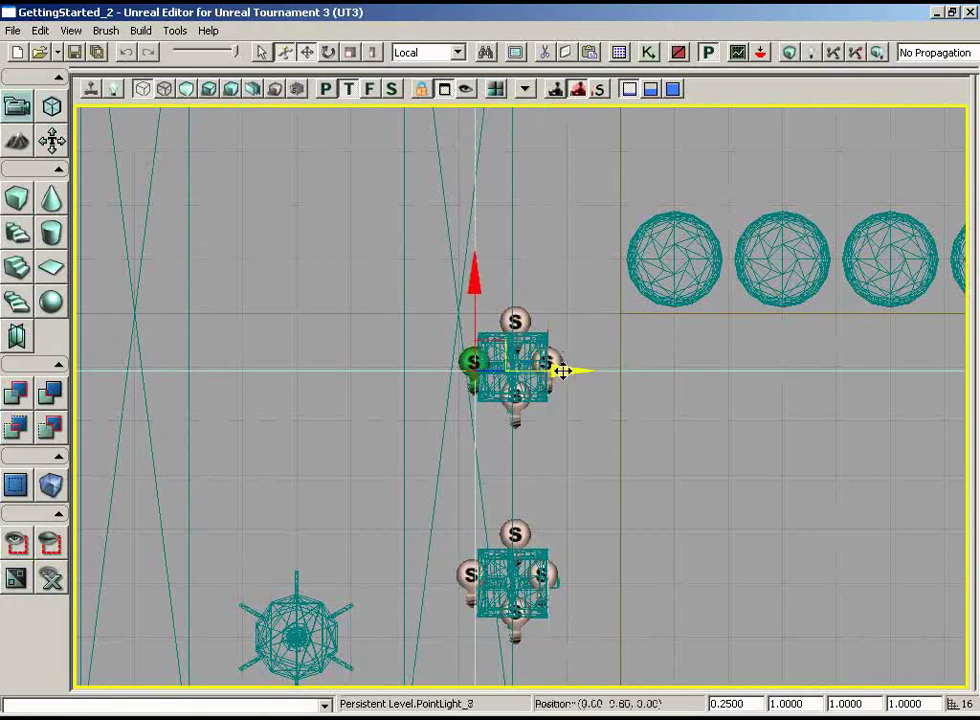
- Move the lower lantern's two side point lights slightly along the Y axis to sit evenly around that lantern
left_click(543, 576)
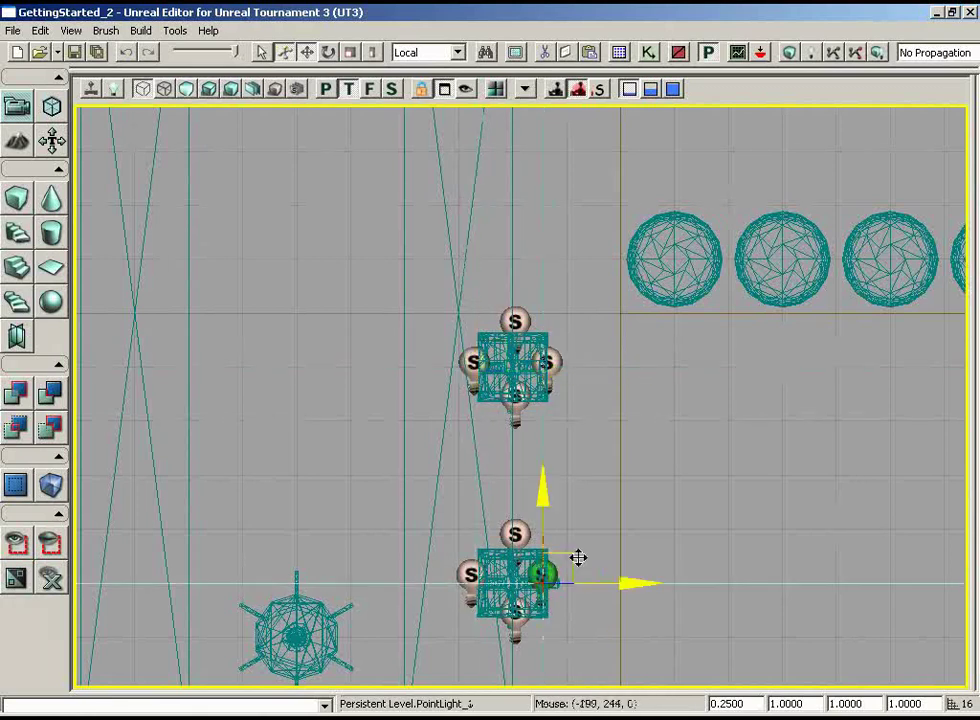
left_click(470, 575)
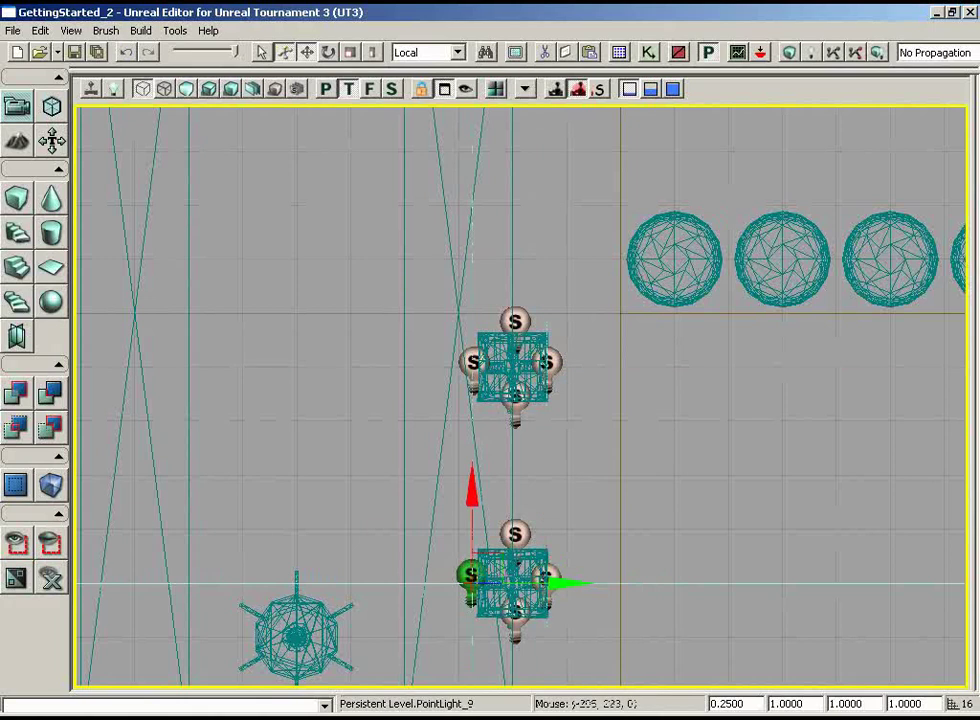
left_click_drag(545, 575, 555, 580)
- Select all eight point lights around the two lanterns and duplicate them along the X axis onto the other pair of lanterns
left_click(515, 617, "ctrl")
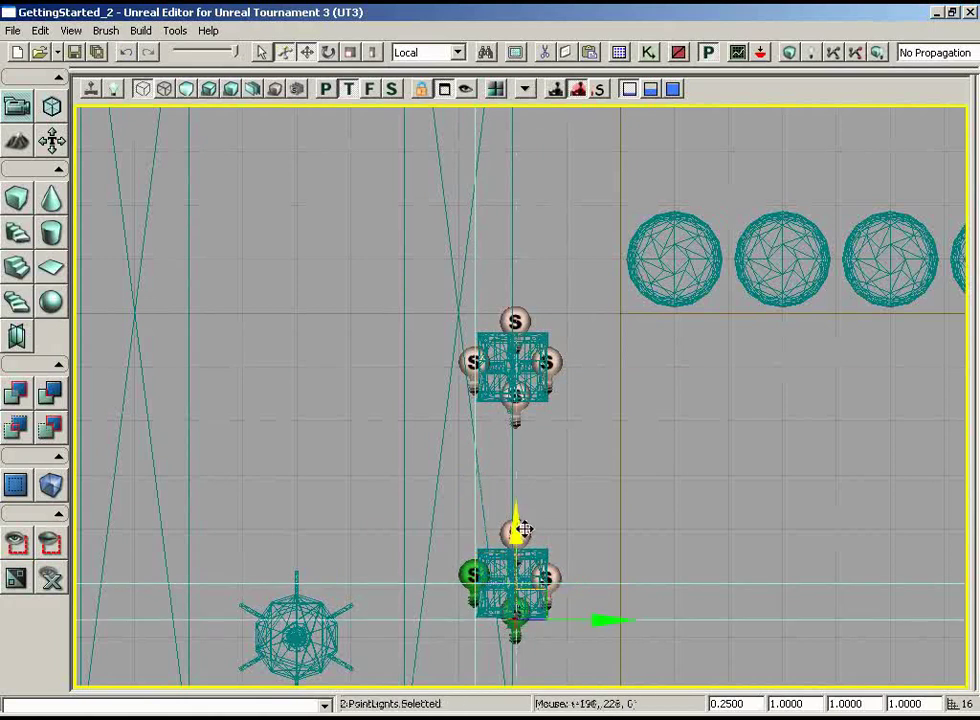
left_click(517, 532, "ctrl")
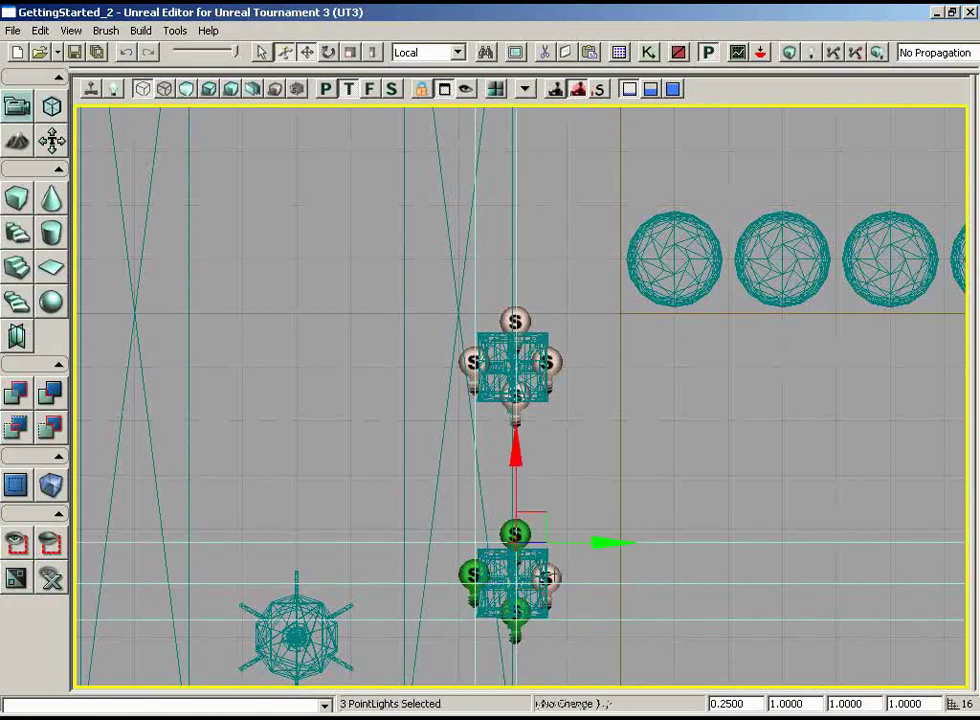
left_click(545, 577, "ctrl")
left_click(473, 362, "ctrl")
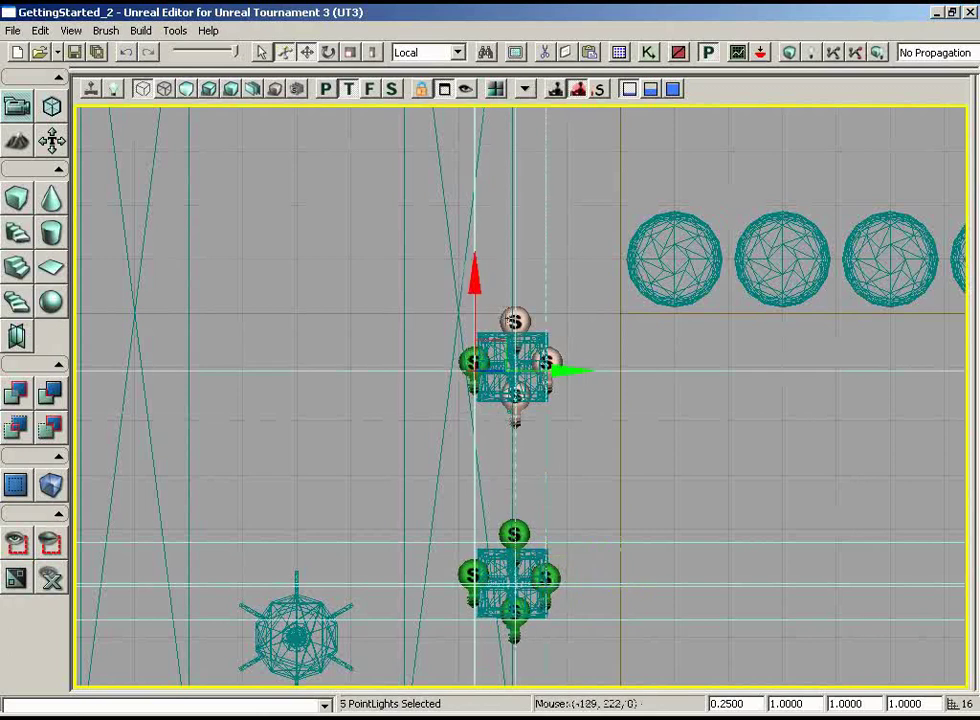
left_click(514, 320, "ctrl")
left_click(547, 362, "ctrl")
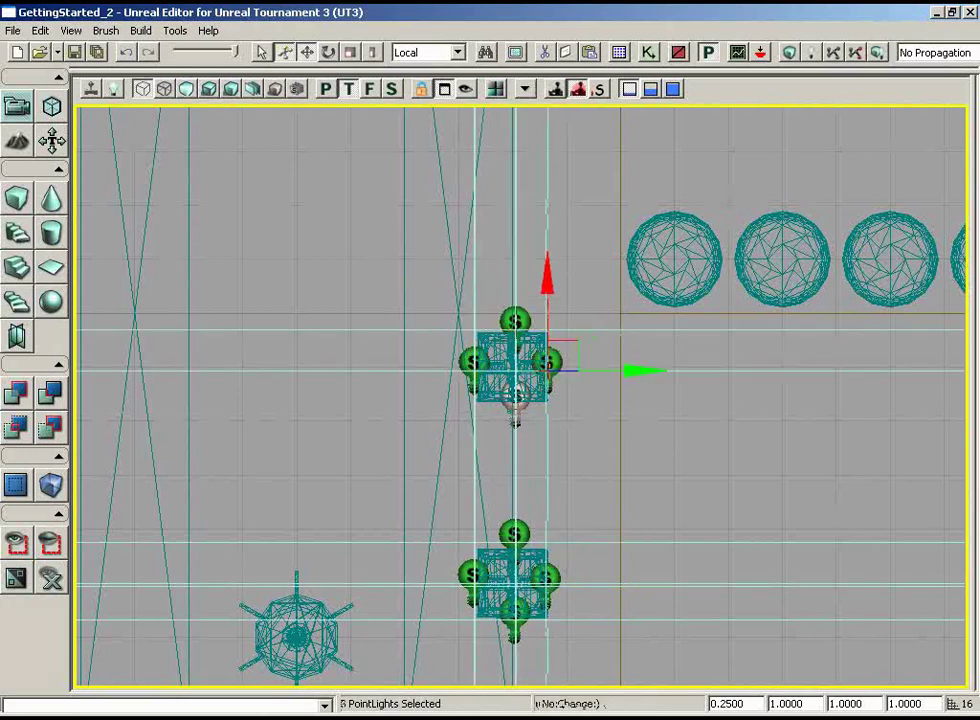
left_click(515, 398, "ctrl")
left_click_drag(522, 319, 409, 105)
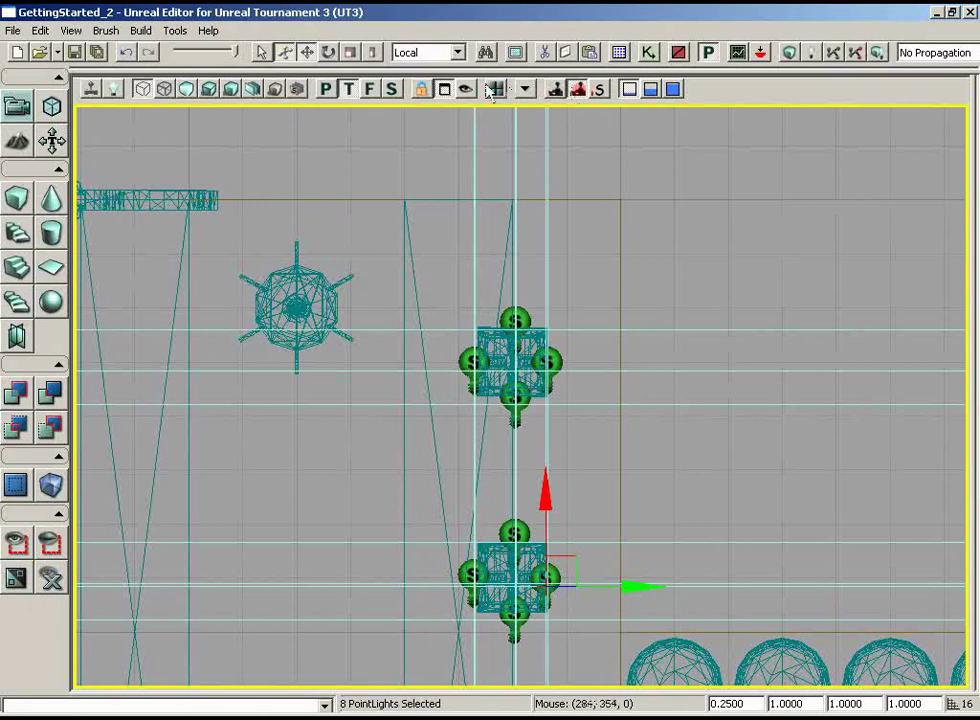
- Show the level in the Perspective view in Lit mode with the duplicated lights and their lanterns beside the gong in view
left_click(326, 90)
left_click(209, 89)
left_click_drag(469, 432, 469, 432)
right_click_drag(469, 432, 469, 432)
left_click_drag(468, 432, 432, 610)
left_click_drag(600, 471, 703, 452)
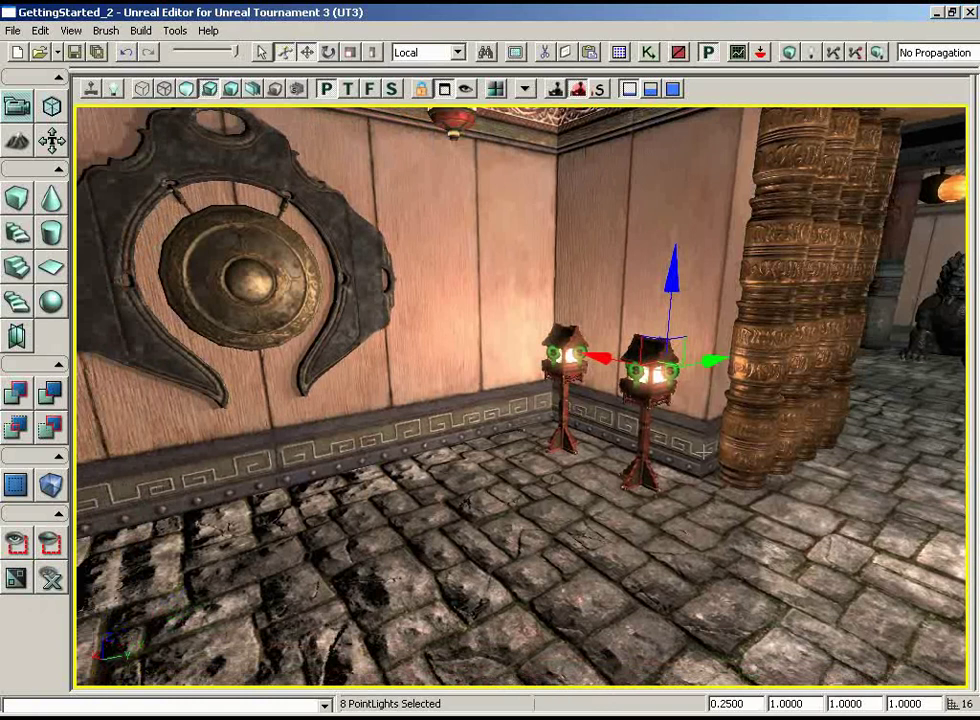
- Rebuild the whole level with Build All and close the Map Check report
left_click(877, 52)
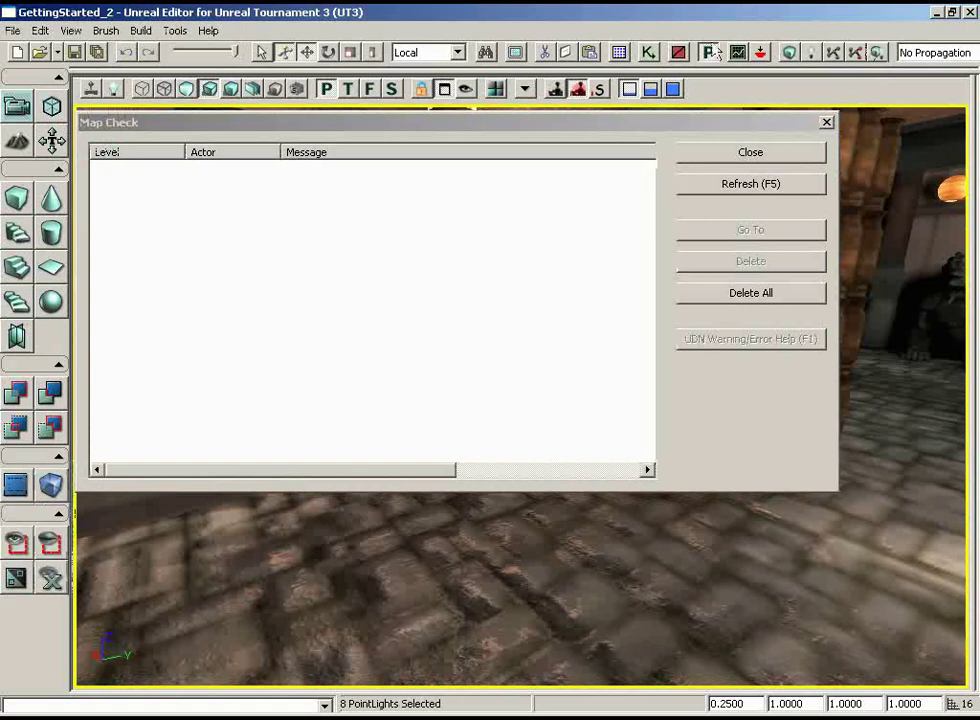
left_click(748, 155)
right_click_drag(705, 497, 213, 473)
left_click_drag(702, 516, 970, 543)
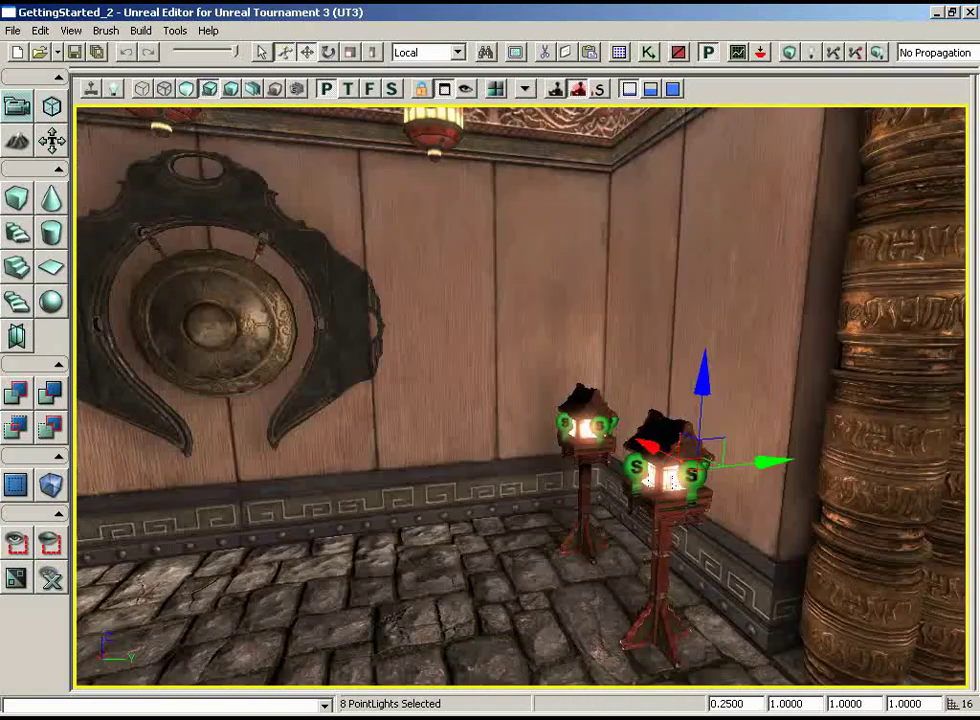
- Add the four front-facing point lights of the original lantern pair to the current light selection
left_click_drag(673, 465, 404, 411)
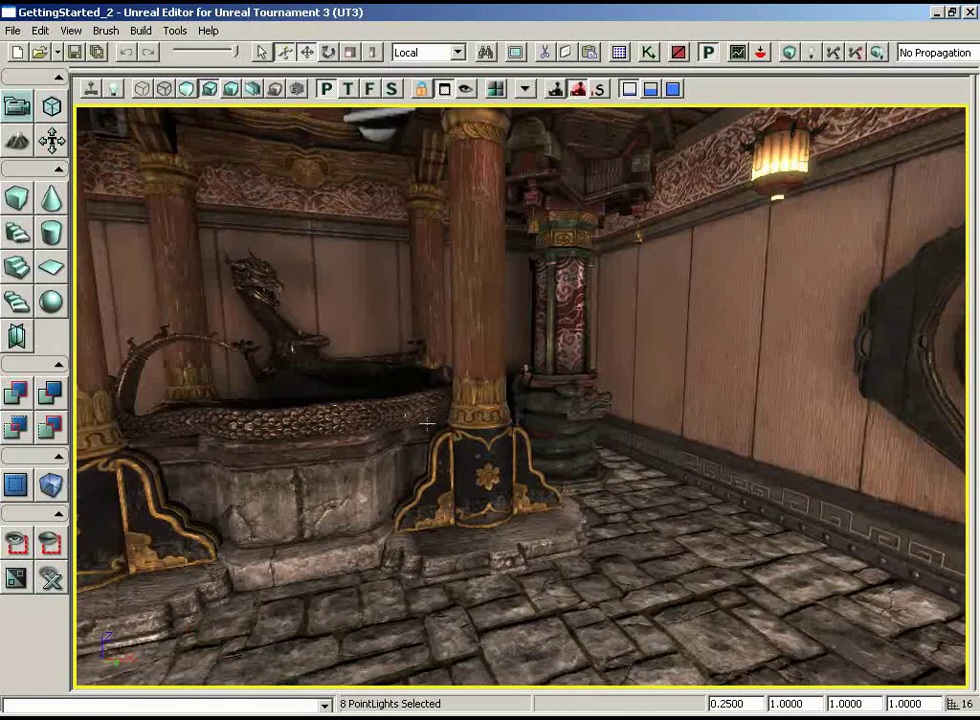
left_click_drag(441, 408, 534, 394)
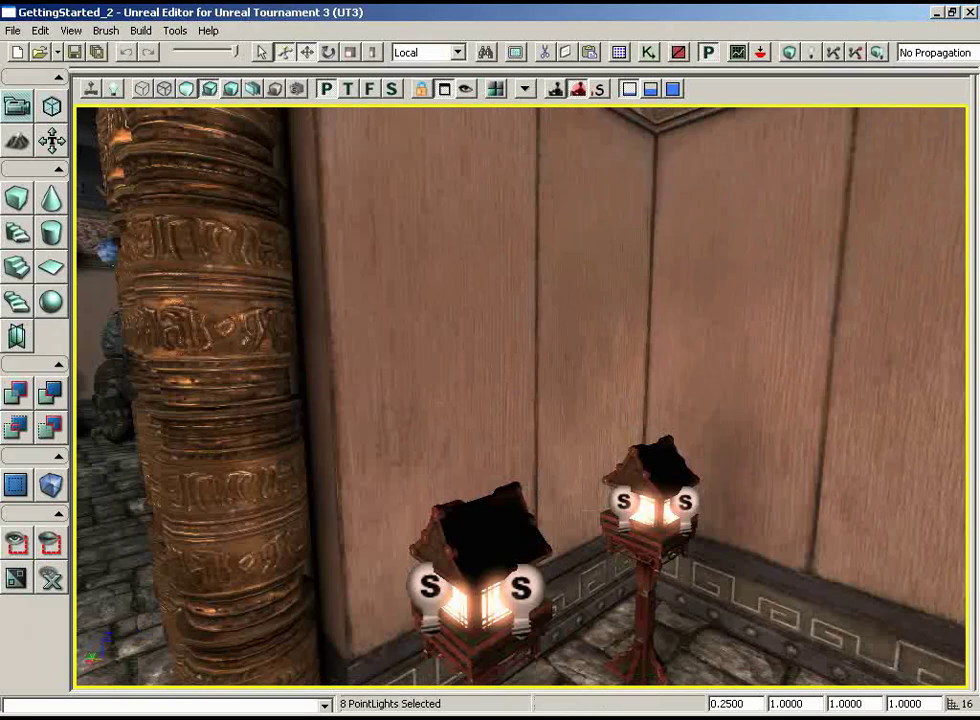
left_click(530, 587, "ctrl")
left_click(685, 503, "ctrl")
left_click(685, 500, "ctrl")
left_click(623, 500, "ctrl")
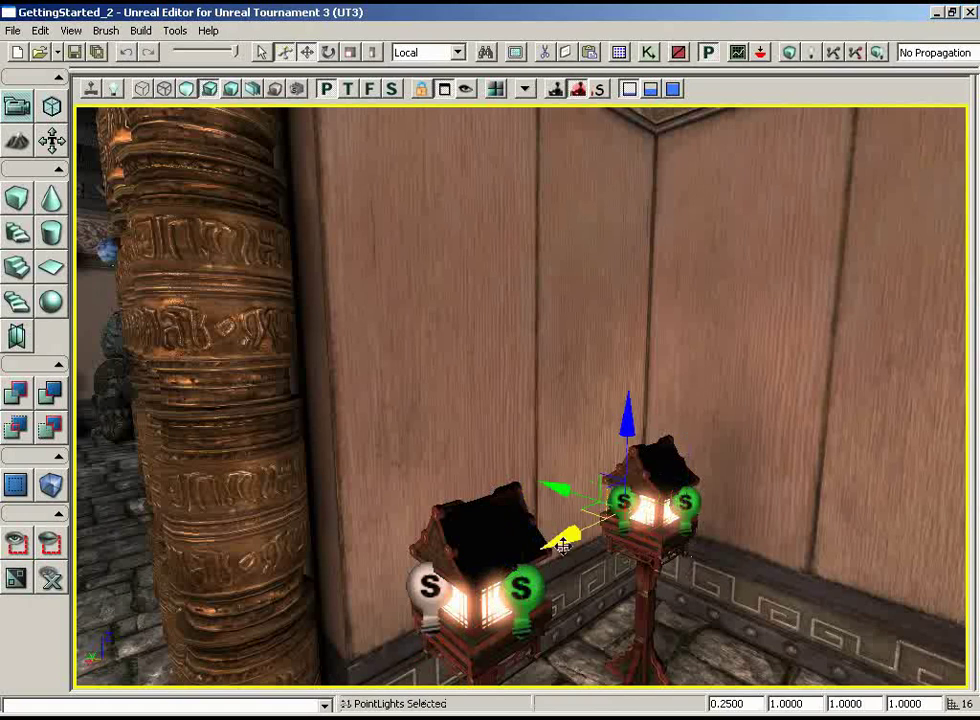
left_click(430, 587, "ctrl")
- Add the original lantern pair's four remaining point lights on the wall side, so all 16 lantern lights are selected
left_click_drag(636, 626, 636, 500)
right_click_drag(636, 500, 567, 540)
left_click_drag(595, 500, 587, 471)
left_click(508, 566, "ctrl")
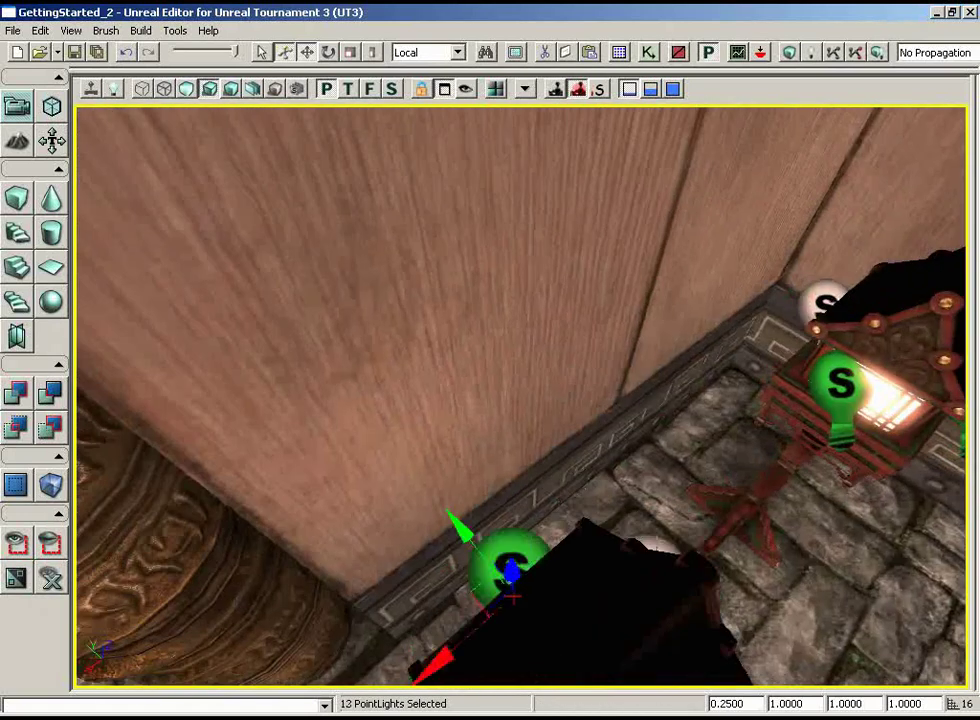
left_click(652, 552, "ctrl")
left_click(822, 298, "ctrl")
right_click_drag(822, 298, 640, 400)
left_click_drag(640, 400, 440, 441)
left_click(428, 442, "ctrl")
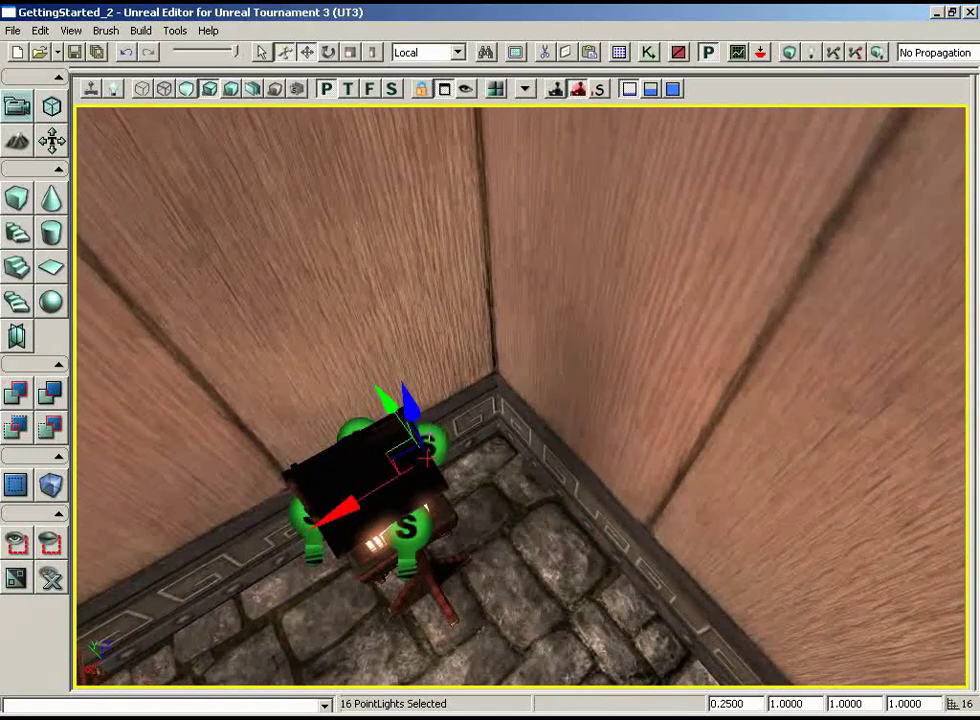
- Create a group named FloorLights from the selected point lights and list its actors
right_click_drag(569, 504, 84, 300)
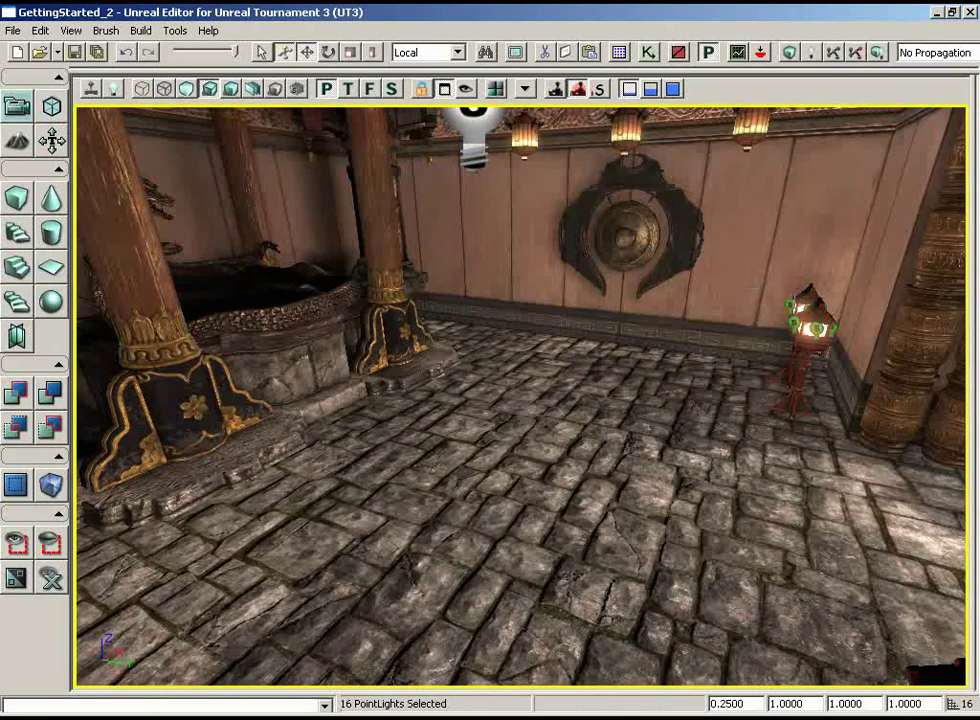
left_click(618, 53)
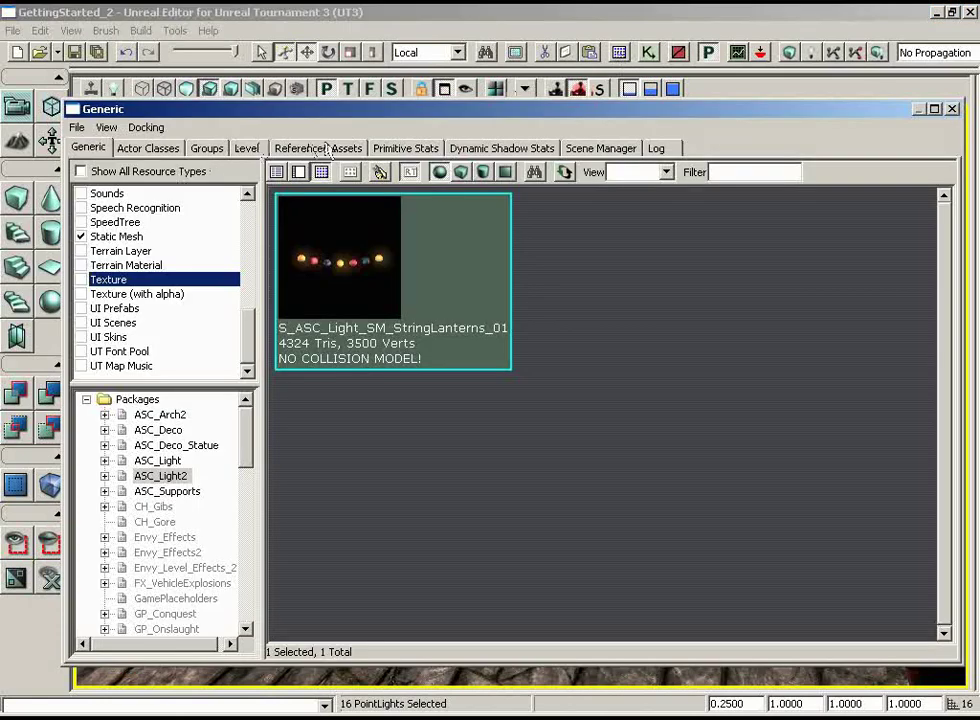
left_click(212, 150)
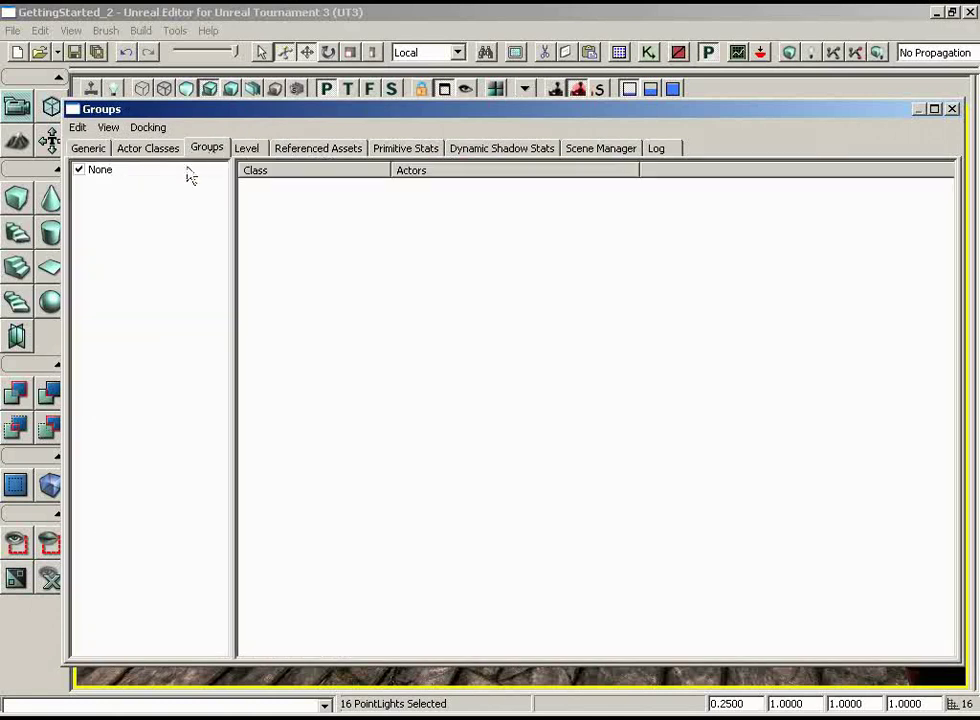
left_click(76, 129)
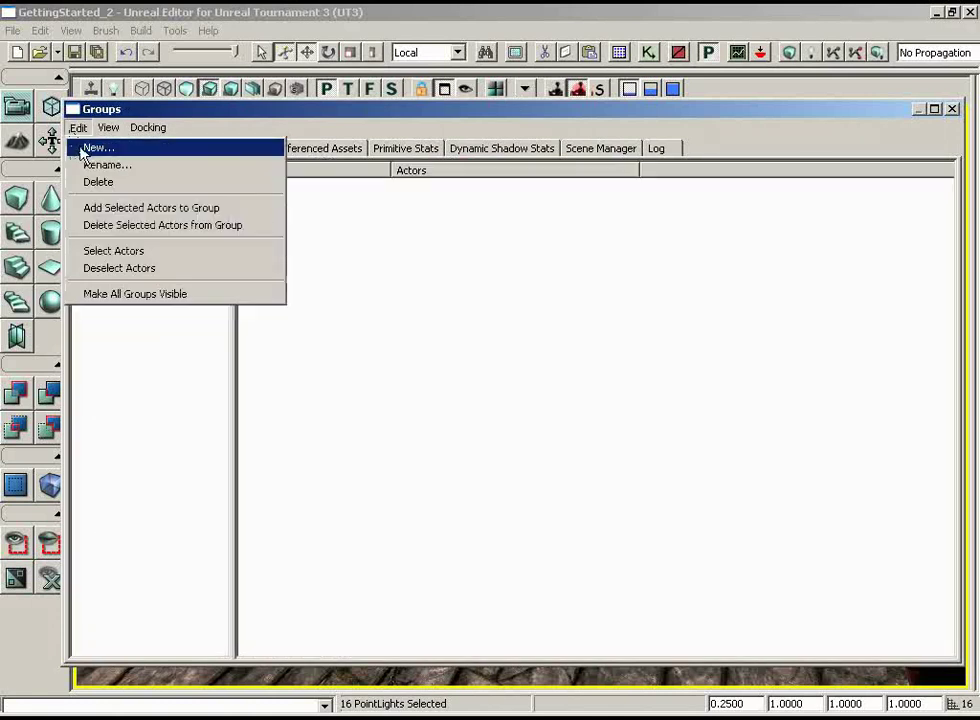
left_click(82, 148)
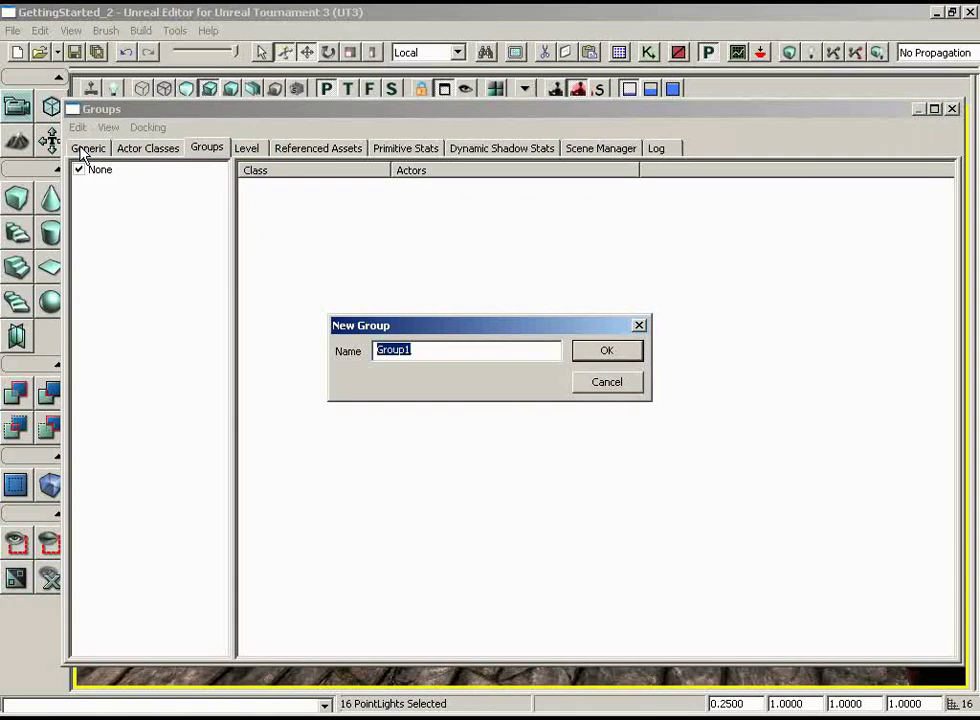
type("FloorLights")
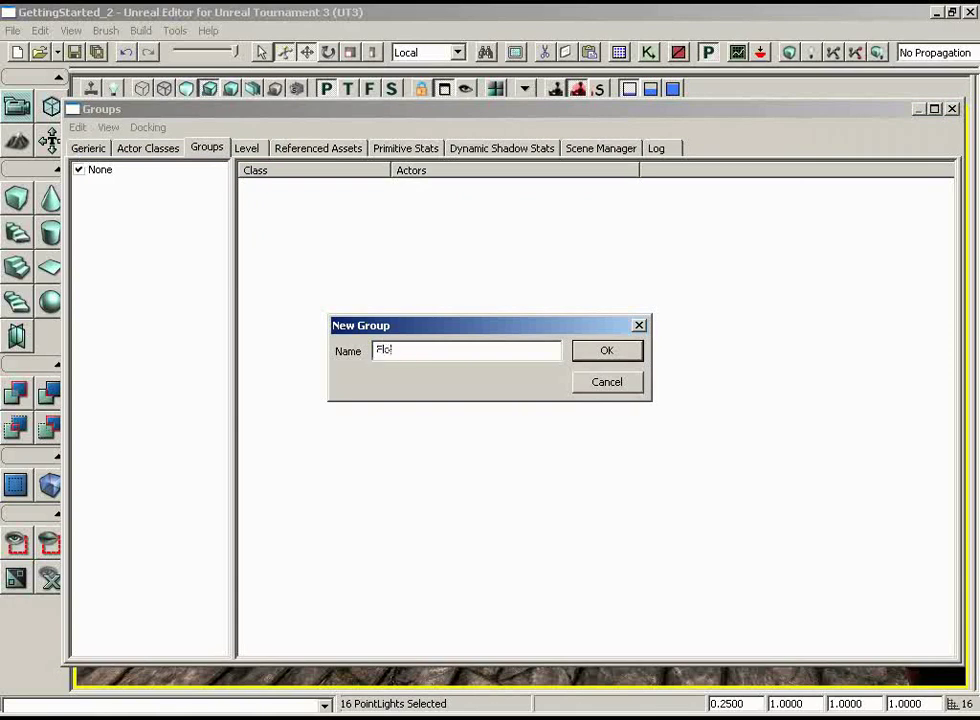
key("Return")
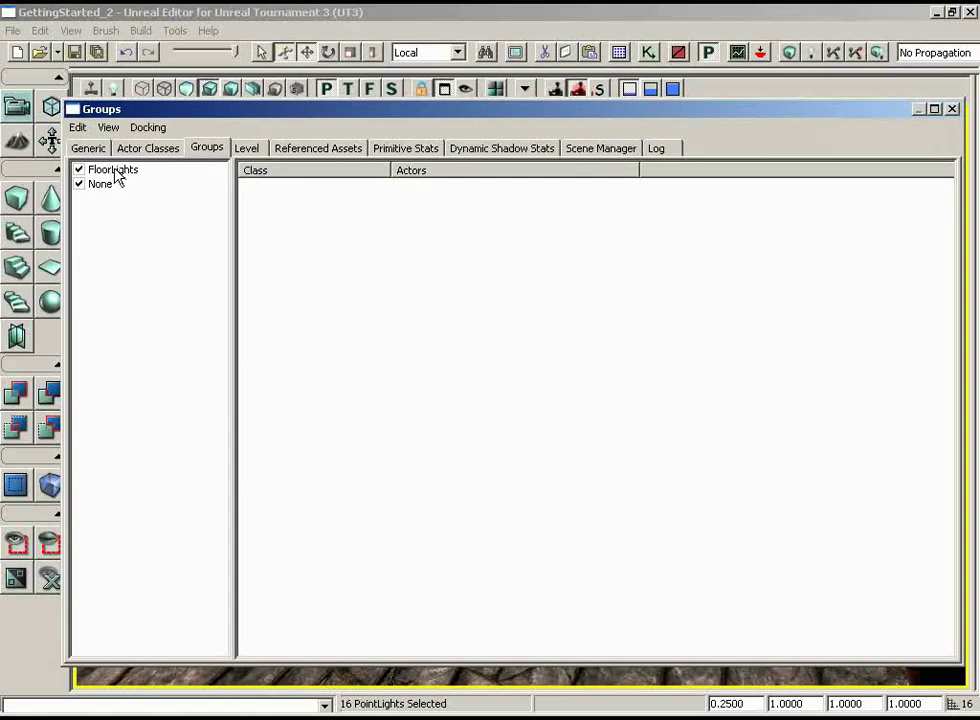
left_click(115, 170)
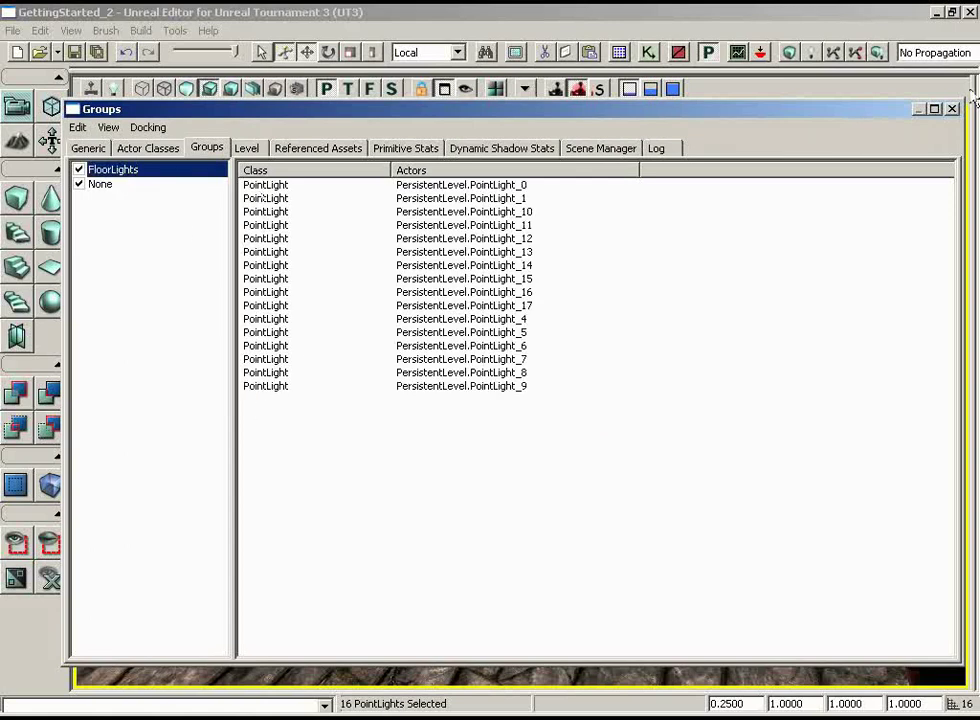
- With all four lanterns in view, hide the FloorLights group's actors and make them visible again
left_click_drag(883, 113, 846, 132)
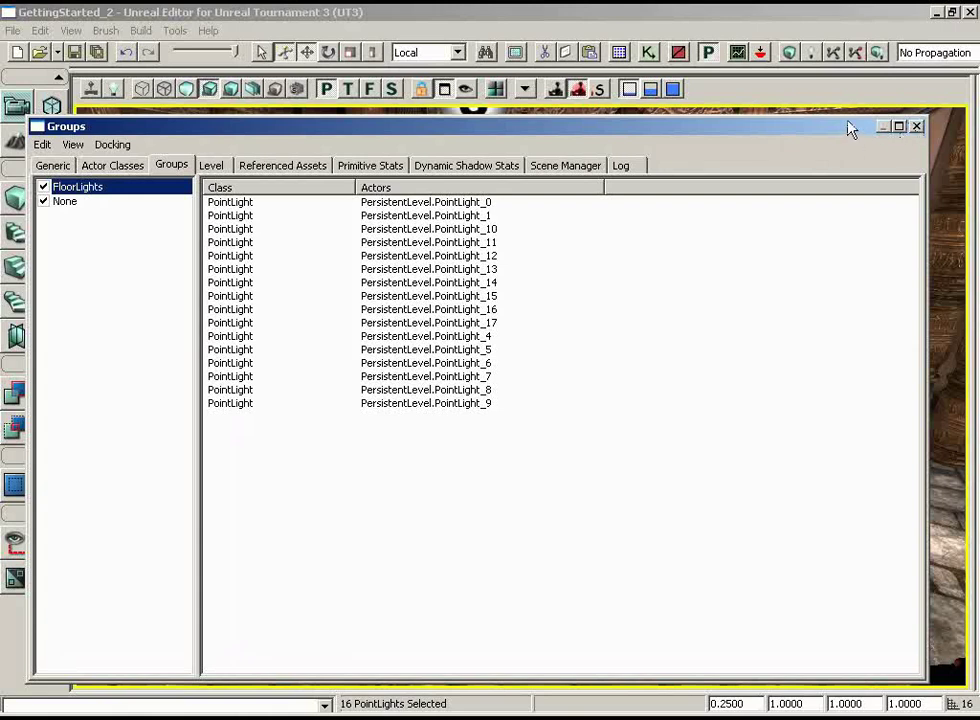
left_click_drag(831, 133, 888, 570)
left_click_drag(616, 471, 760, 505)
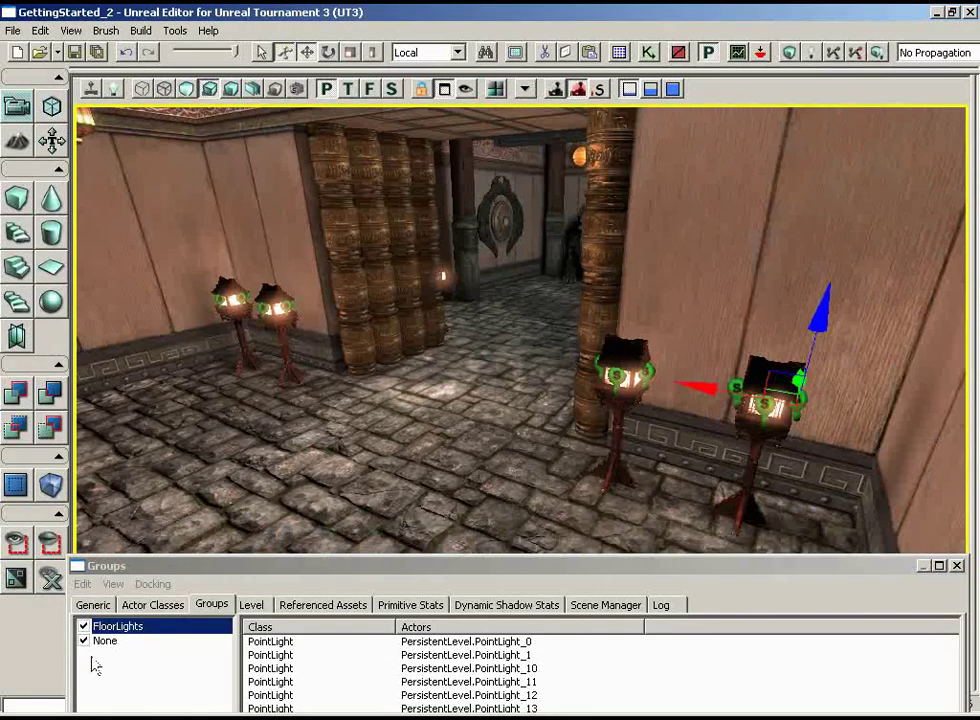
left_click(85, 627)
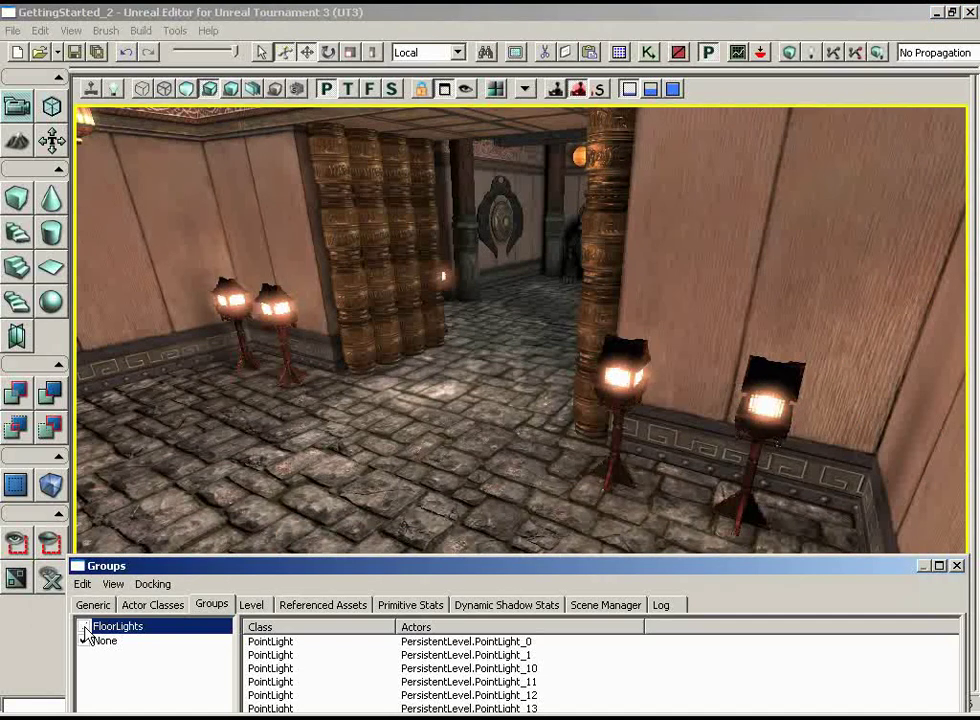
left_click(85, 627)
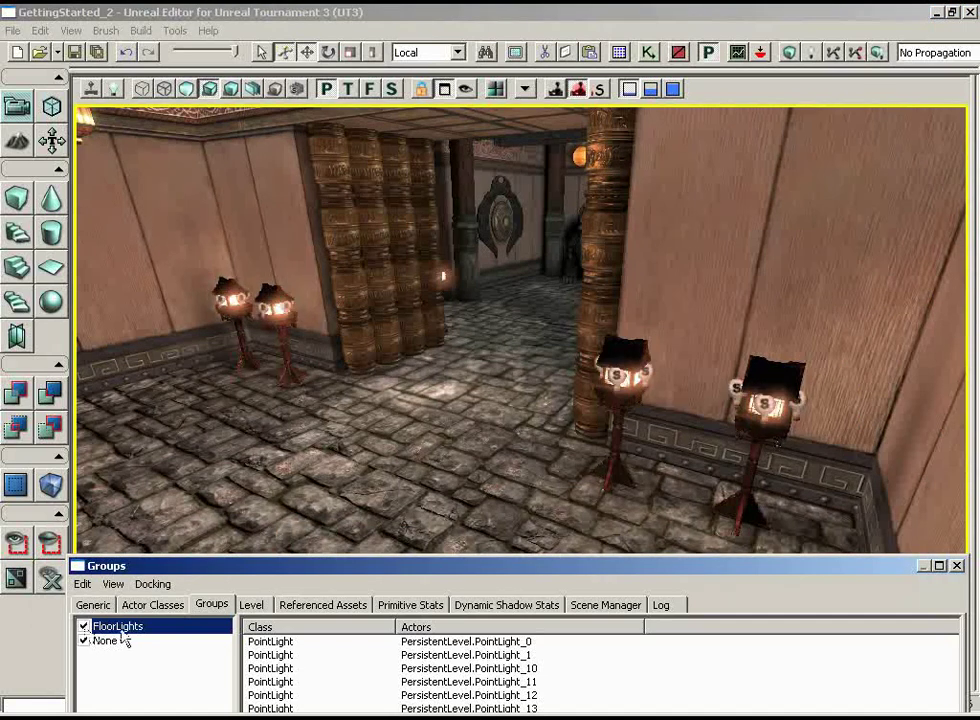
- Select all actors of the FloorLights group and close the Groups browser
left_click_drag(164, 567, 182, 383)
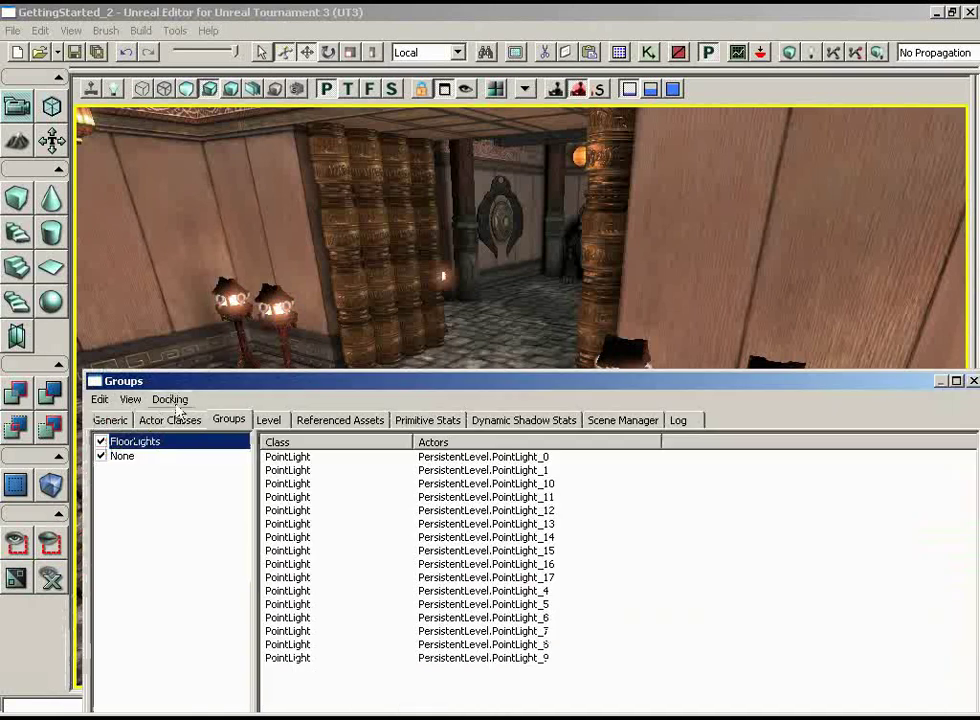
left_click(100, 399)
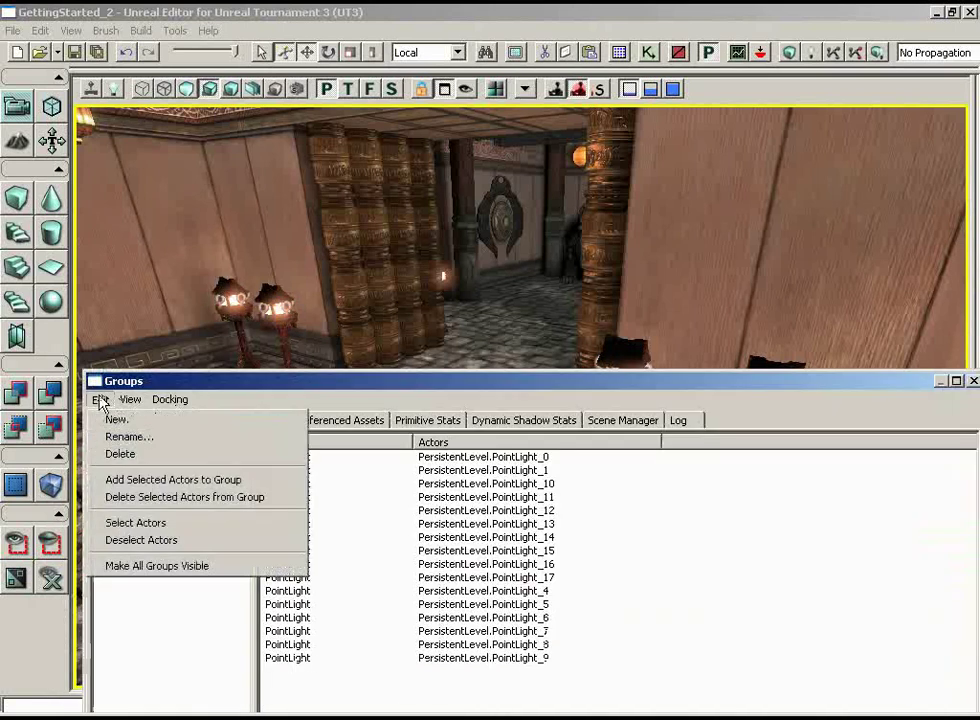
left_click(135, 523)
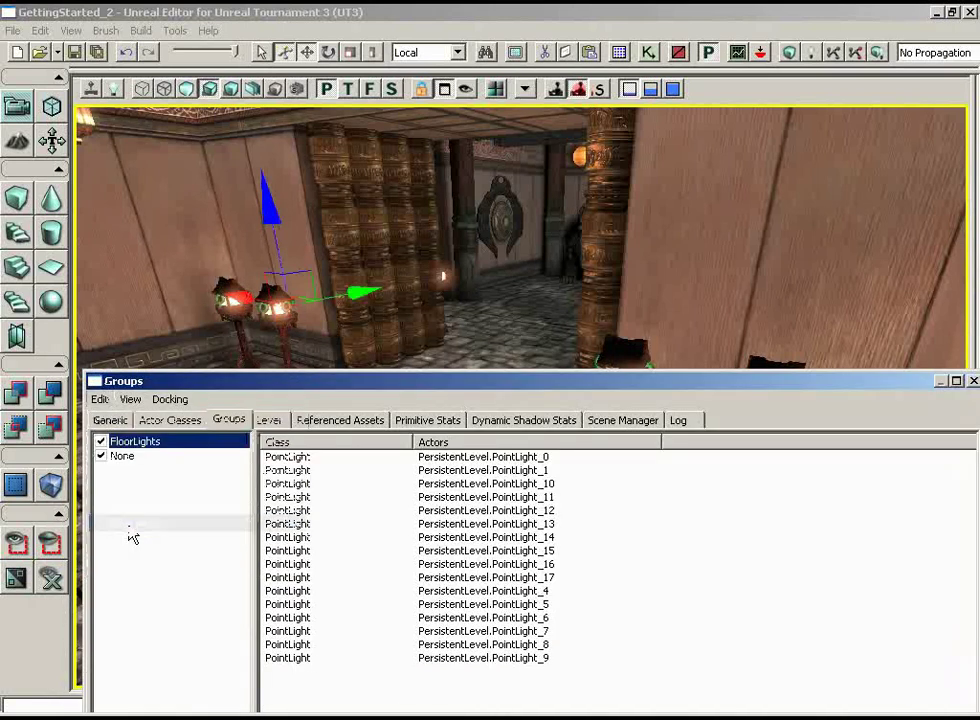
left_click(972, 381)
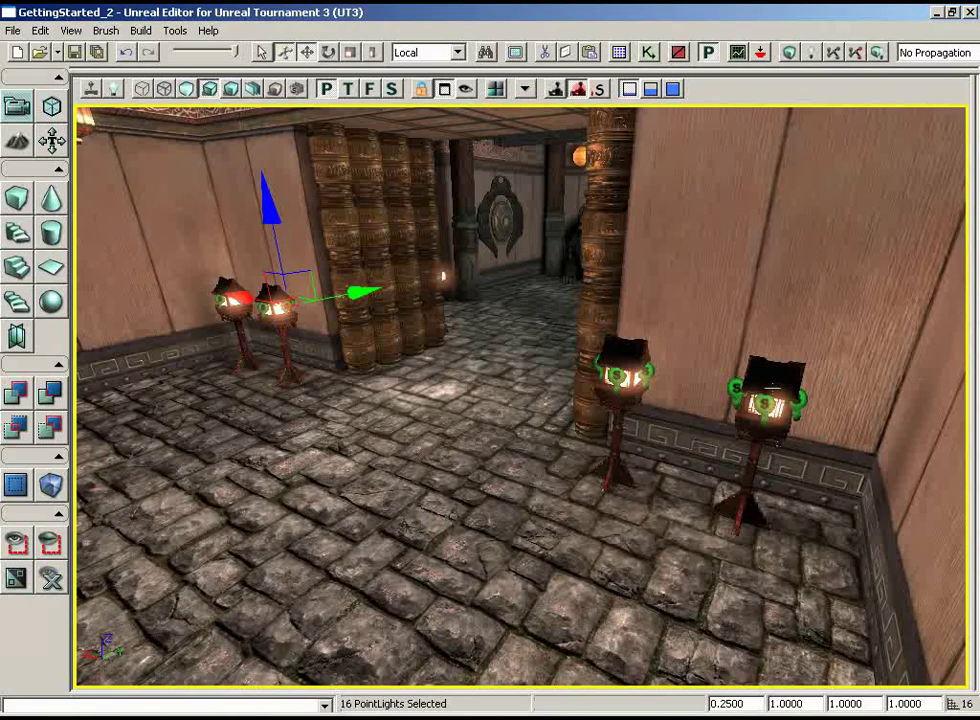